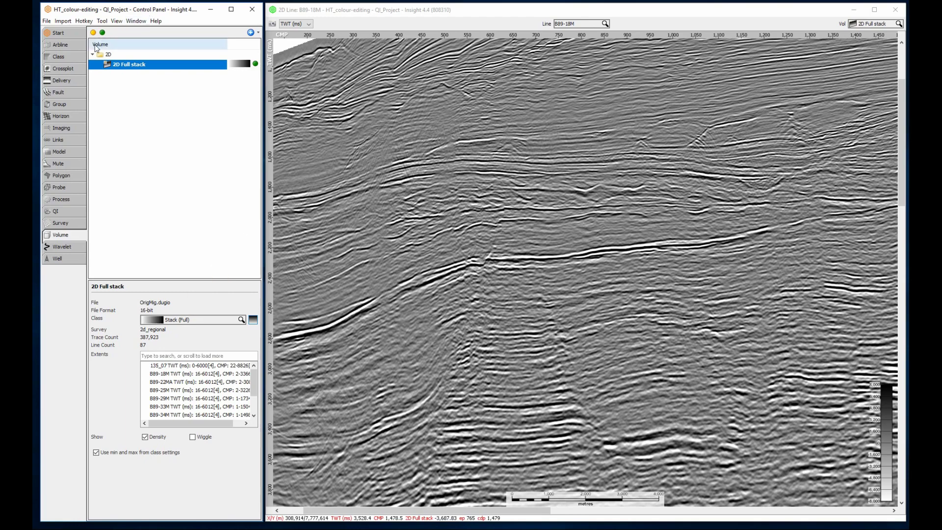
# Show the Class page with the Stack (Full) Seismic_RedWhiteBlack colour bar settings
pyautogui.click(72, 56)
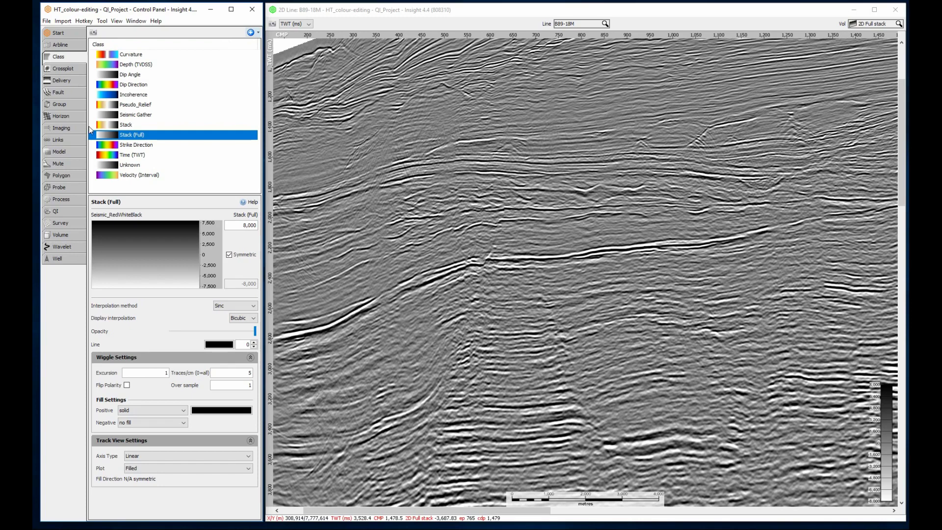
# Enable editing of the Stack (Full) colour bar and set its top stop to green
pyautogui.rightClick(110, 234)
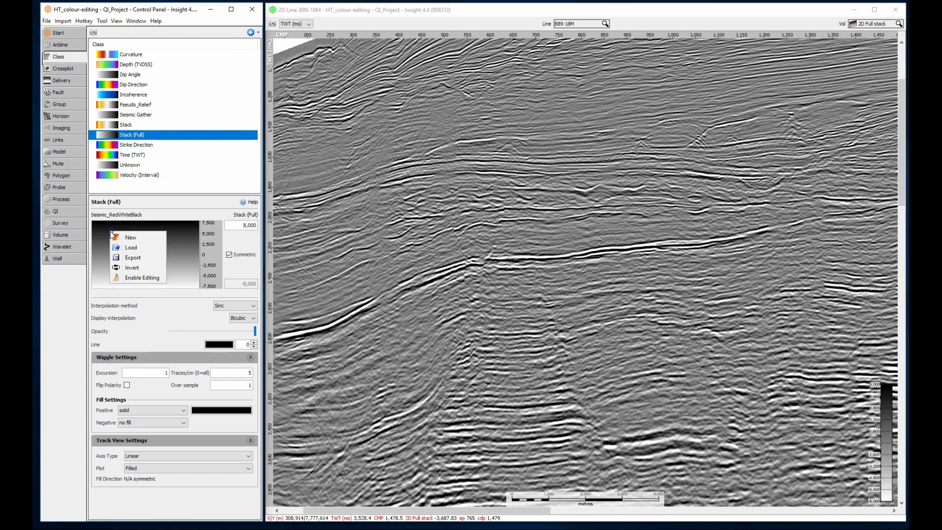
pyautogui.click(134, 277)
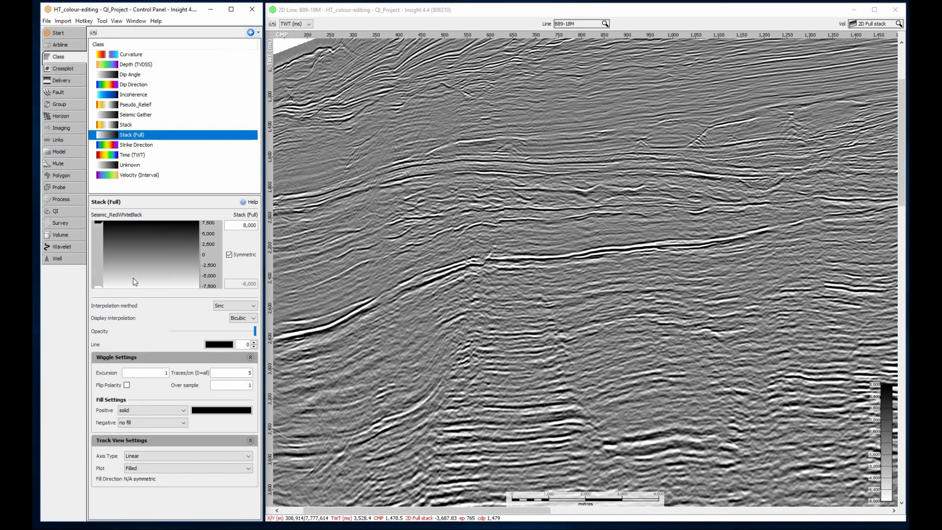
pyautogui.doubleClick(99, 225)
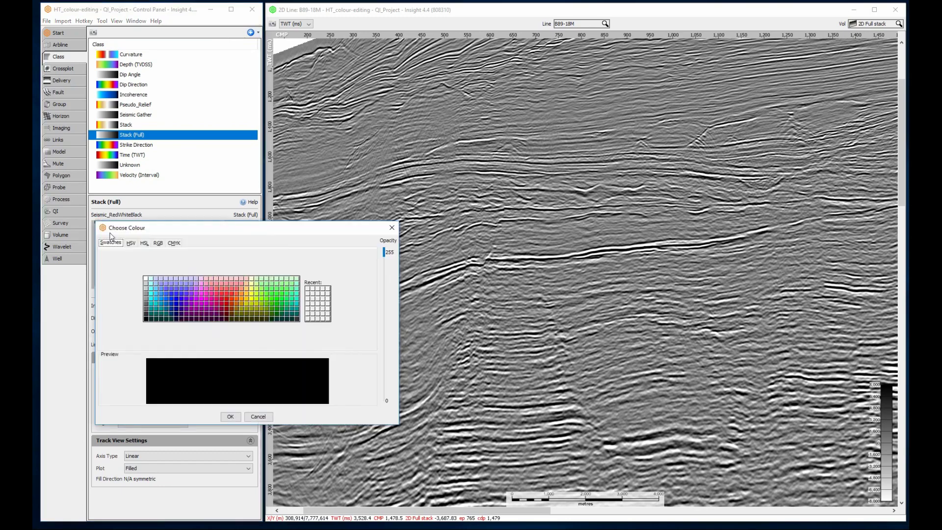
pyautogui.click(277, 303)
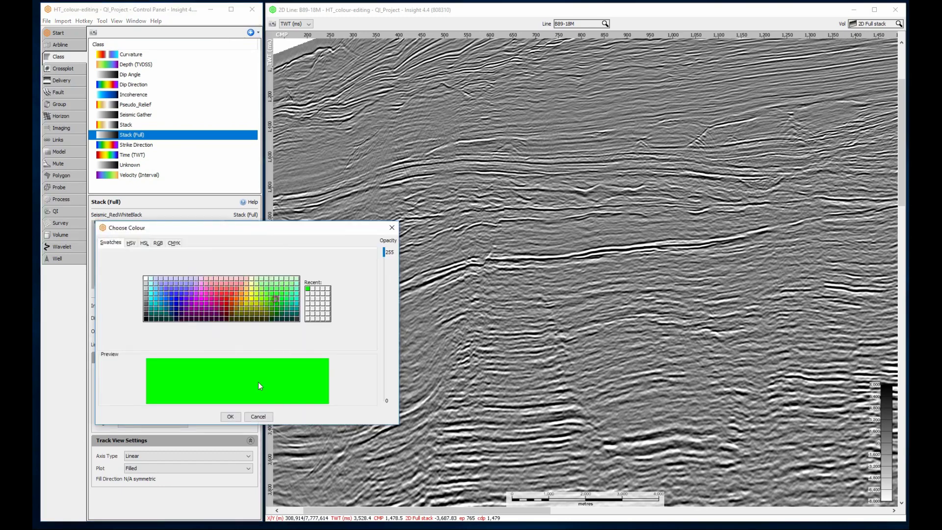
pyautogui.click(230, 416)
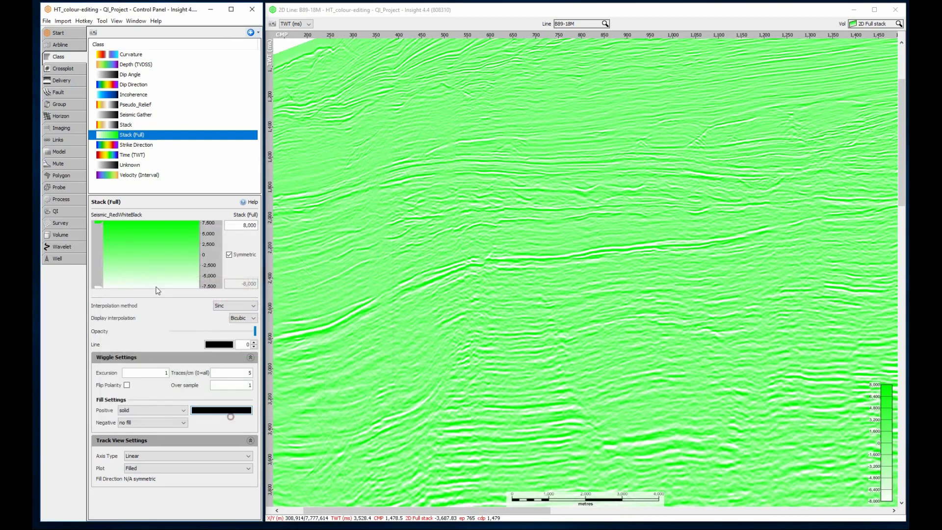
# Add a black stop below the green top and drag it up to narrow the green band
pyautogui.doubleClick(105, 226)
pyautogui.click(145, 318)
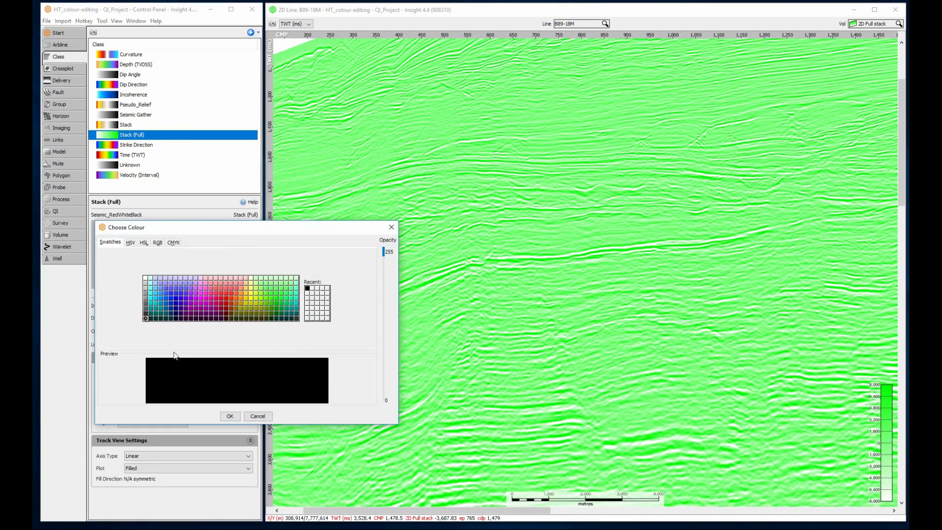
pyautogui.click(230, 416)
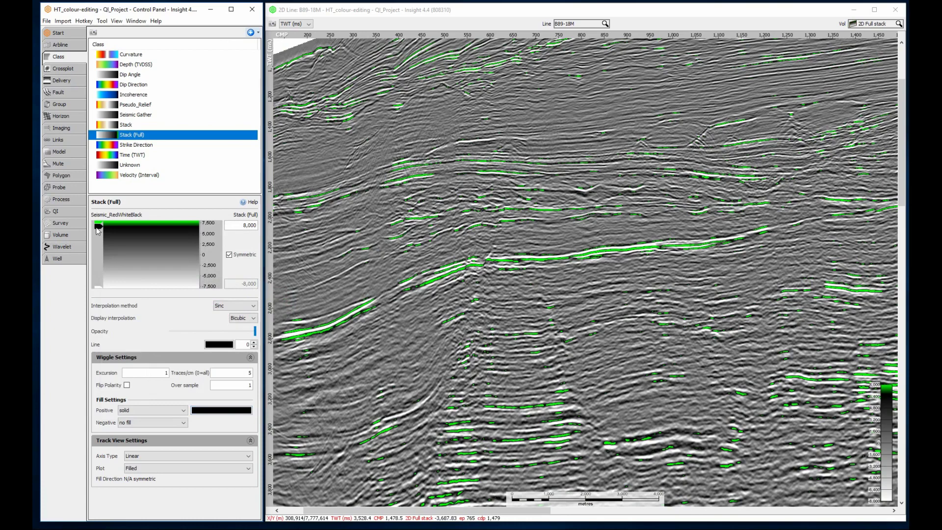
pyautogui.moveTo(96, 227); pyautogui.dragTo(97, 222)
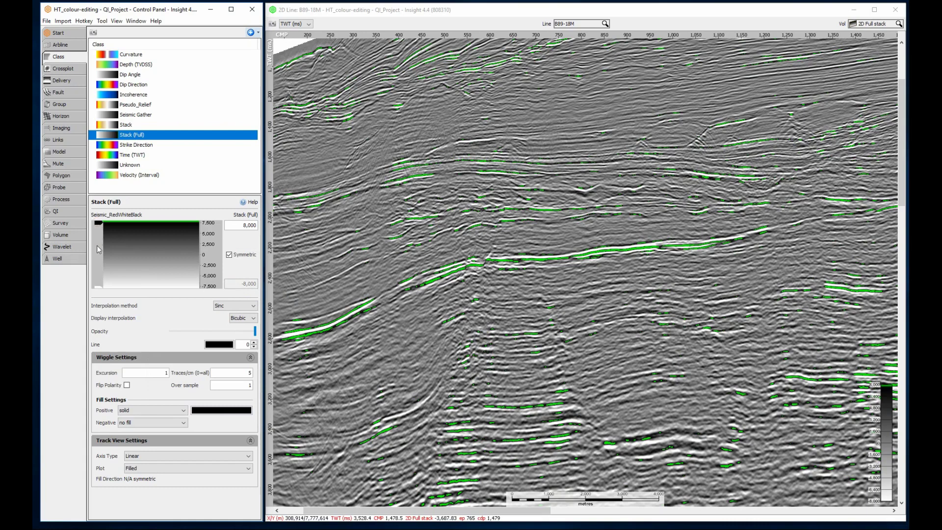
# Set the bottom stop of the Stack (Full) colour bar to magenta
pyautogui.doubleClick(99, 289)
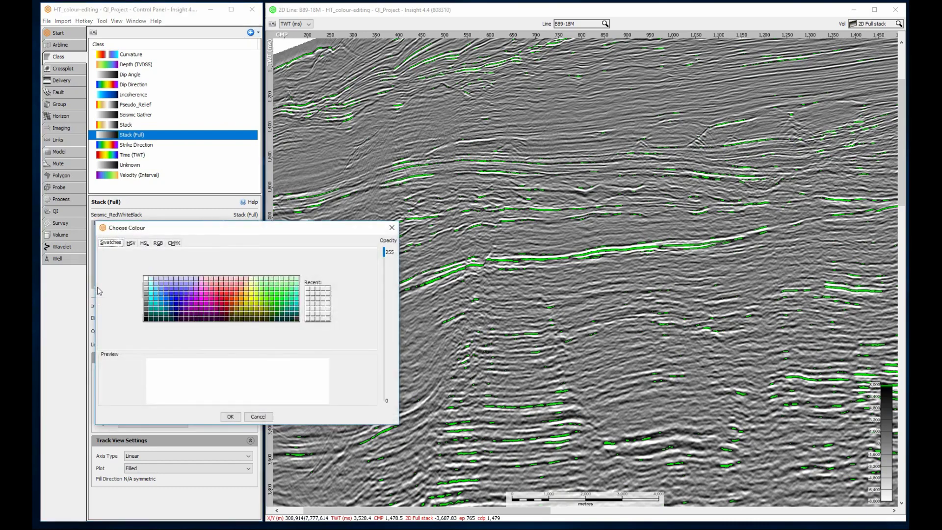
pyautogui.click(202, 299)
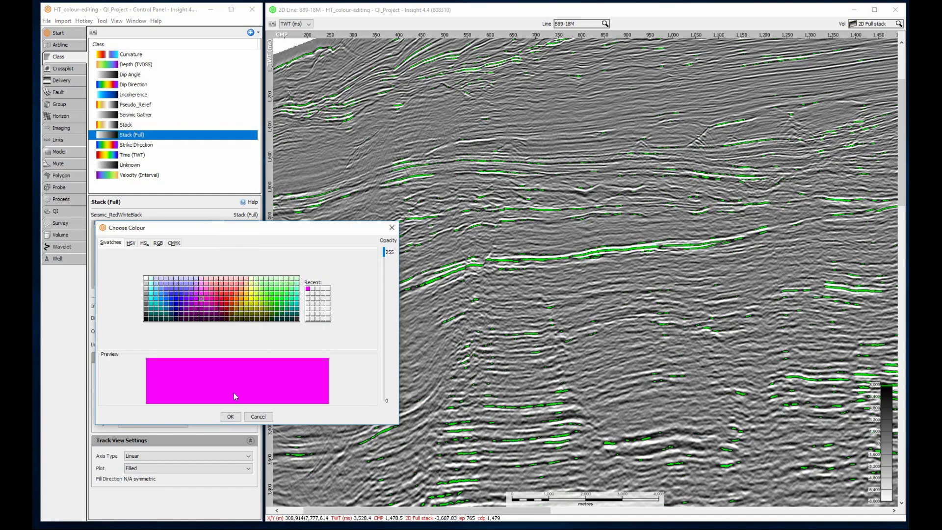
pyautogui.click(232, 416)
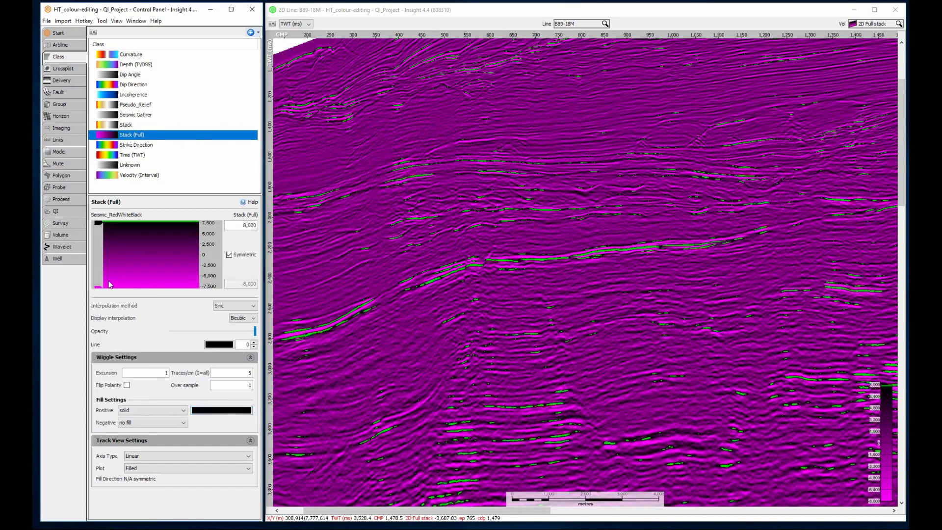
# Add a white stop above the magenta and drag it down to leave a thin magenta band
pyautogui.doubleClick(107, 281)
pyautogui.click(145, 279)
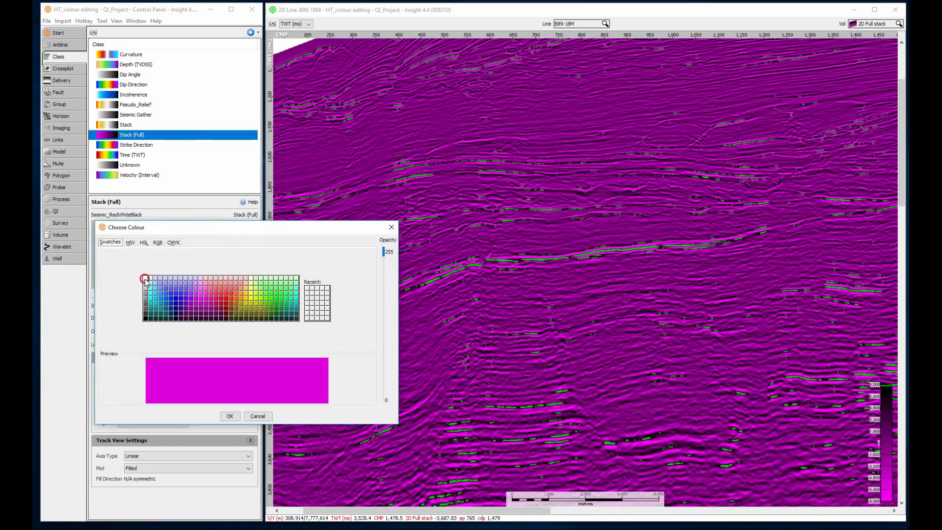
pyautogui.click(230, 416)
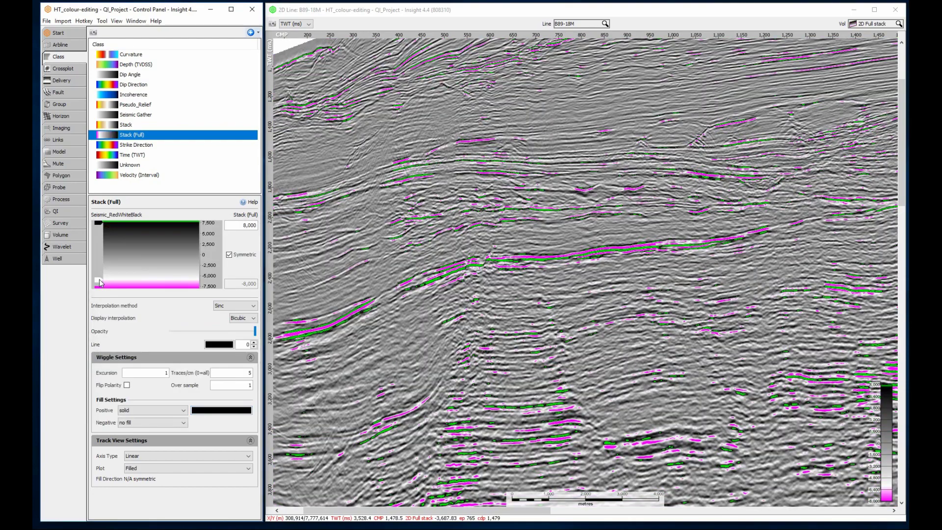
pyautogui.moveTo(100, 282); pyautogui.dragTo(100, 290)
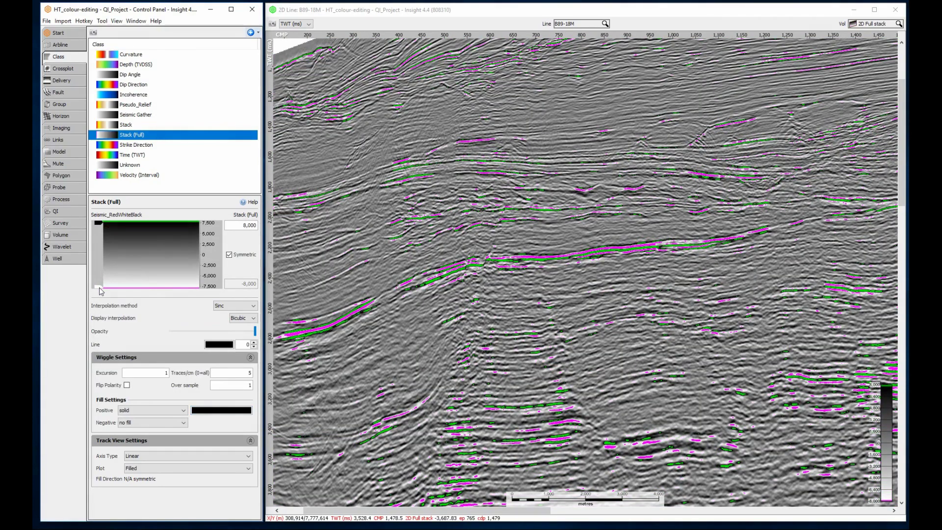
pyautogui.click(96, 223)
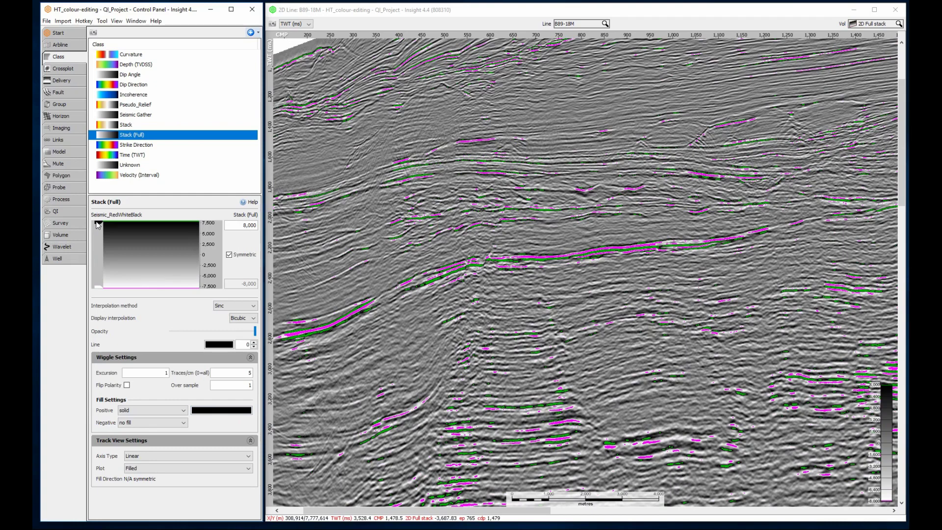
# Bring the Map view to the front and select the Time (TWT) colour class
pyautogui.click(136, 21)
pyautogui.click(144, 86)
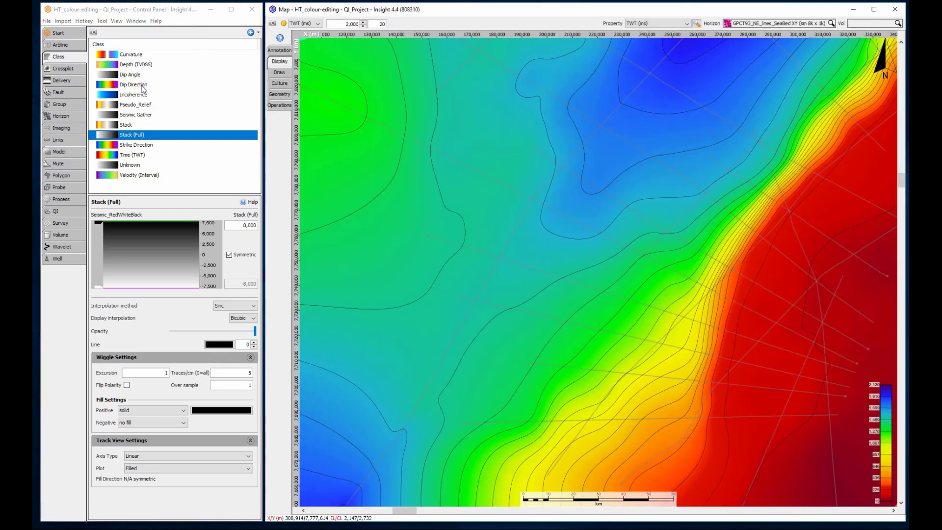
pyautogui.click(131, 156)
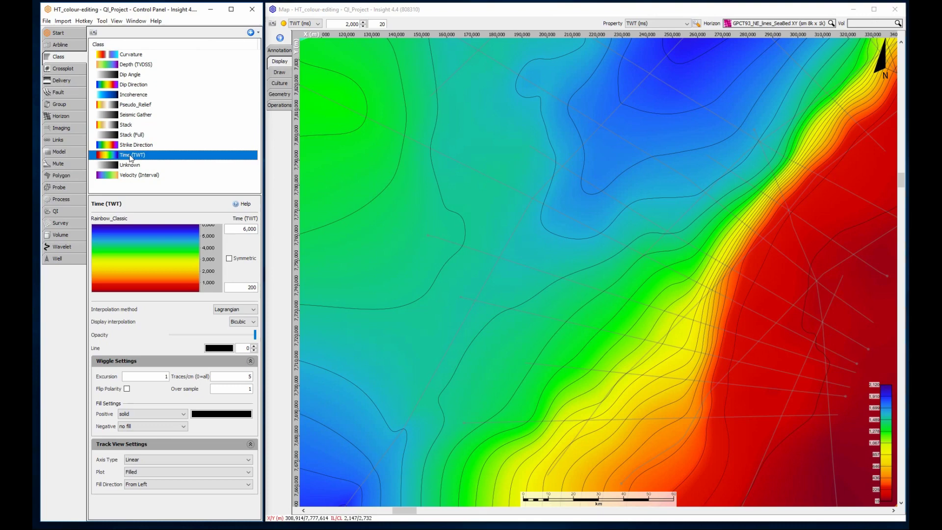
# Invert the Time (TWT) Rainbow_Classic colour bar twice to restore its original order
pyautogui.rightClick(126, 241)
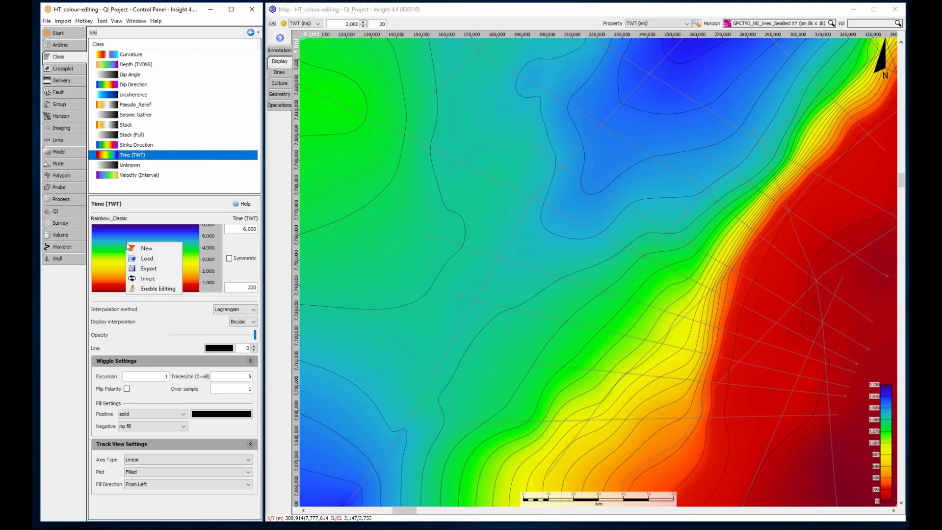
pyautogui.click(145, 279)
pyautogui.rightClick(145, 279)
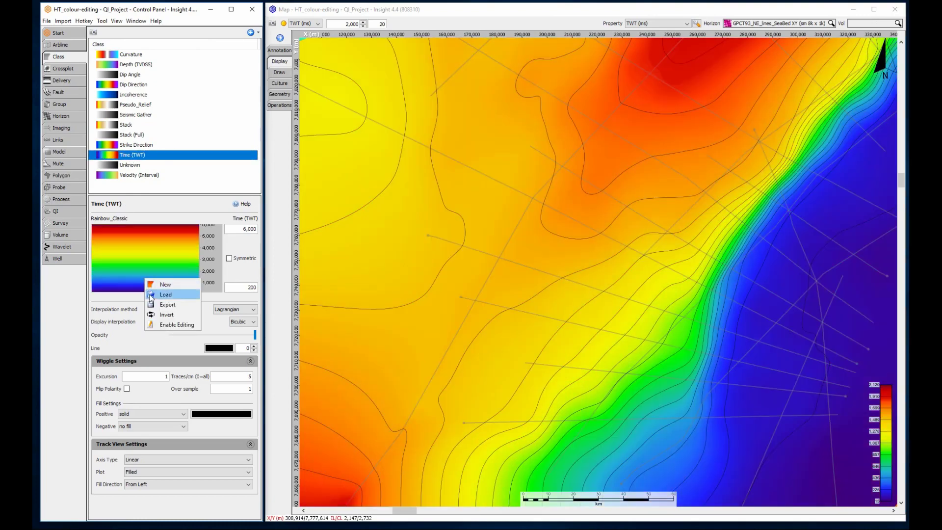
pyautogui.click(155, 316)
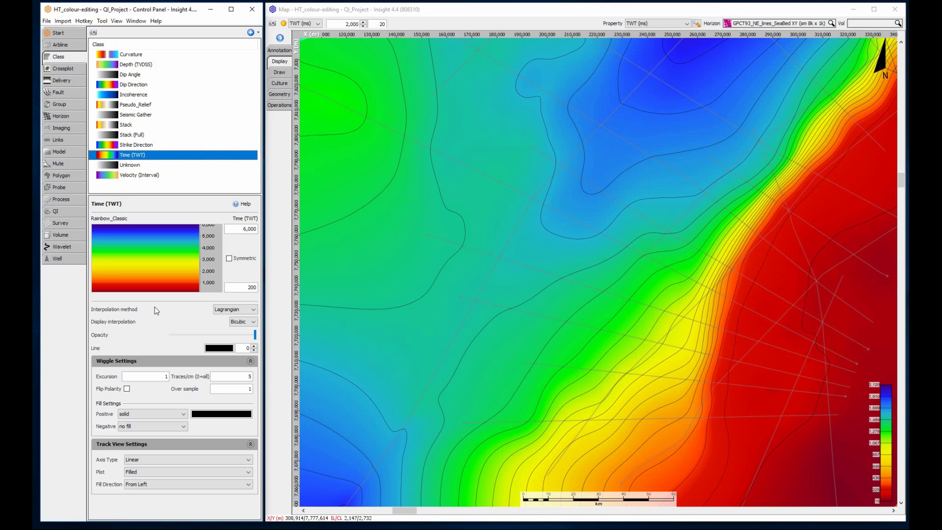
# Start a new colour scale for Time (TWT) and enable editing of it
pyautogui.rightClick(145, 268)
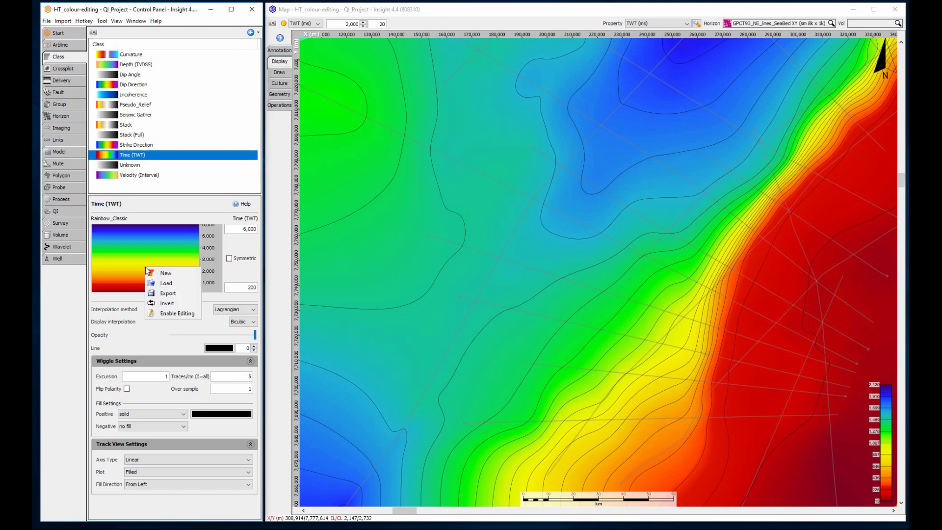
pyautogui.click(162, 272)
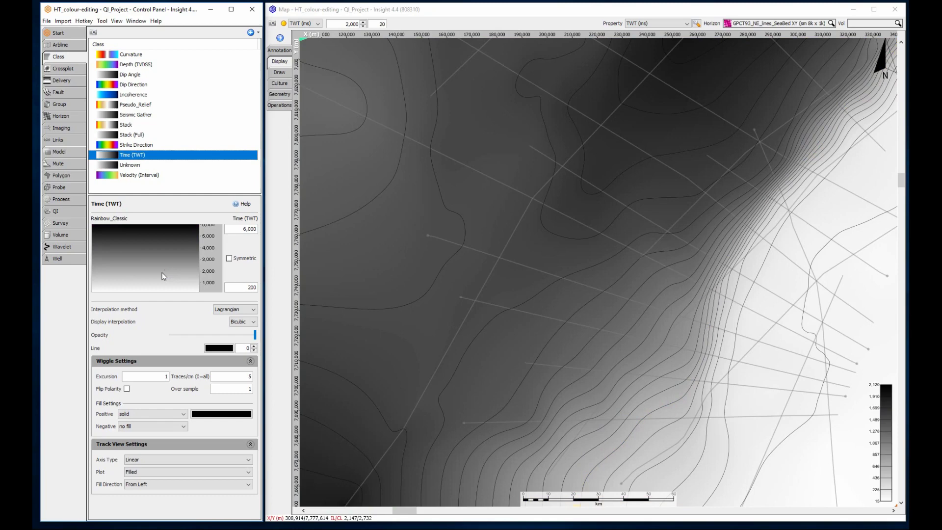
pyautogui.rightClick(133, 254)
pyautogui.click(152, 300)
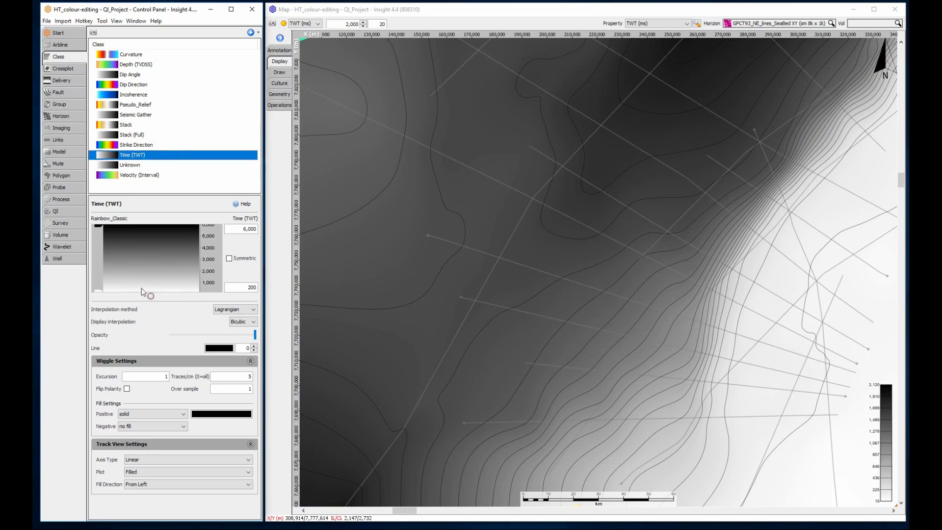
# Compose dark blue 00529A (R 0, G 82, B 154) for a stop using the RGB sliders
pyautogui.doubleClick(104, 258)
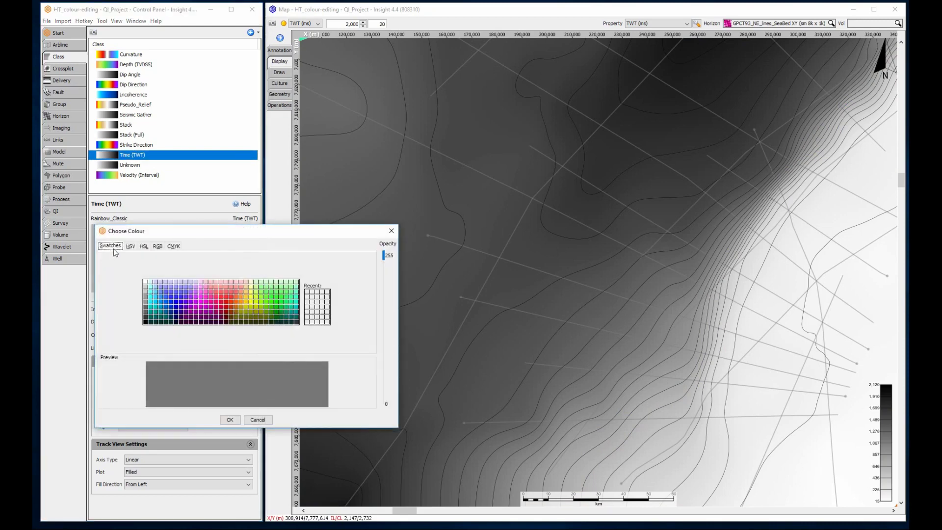
pyautogui.click(165, 302)
pyautogui.click(202, 302)
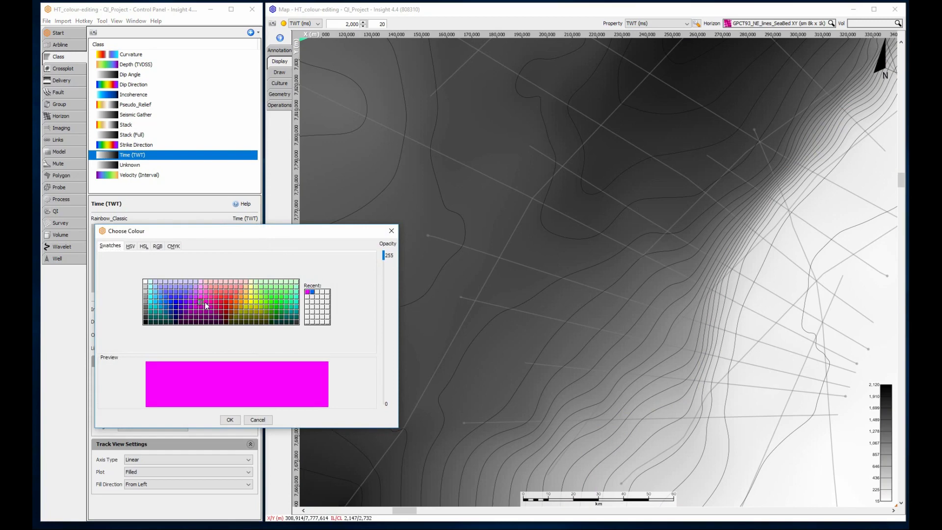
pyautogui.click(246, 302)
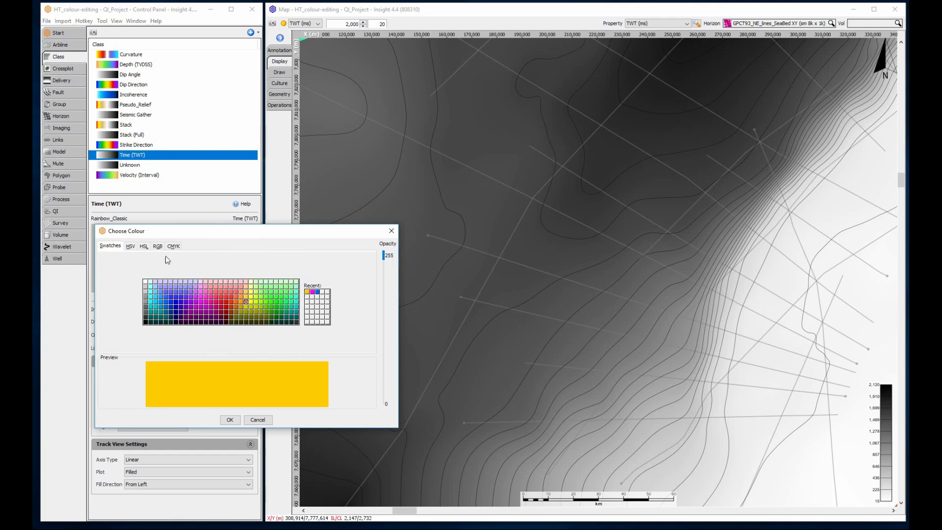
pyautogui.click(132, 246)
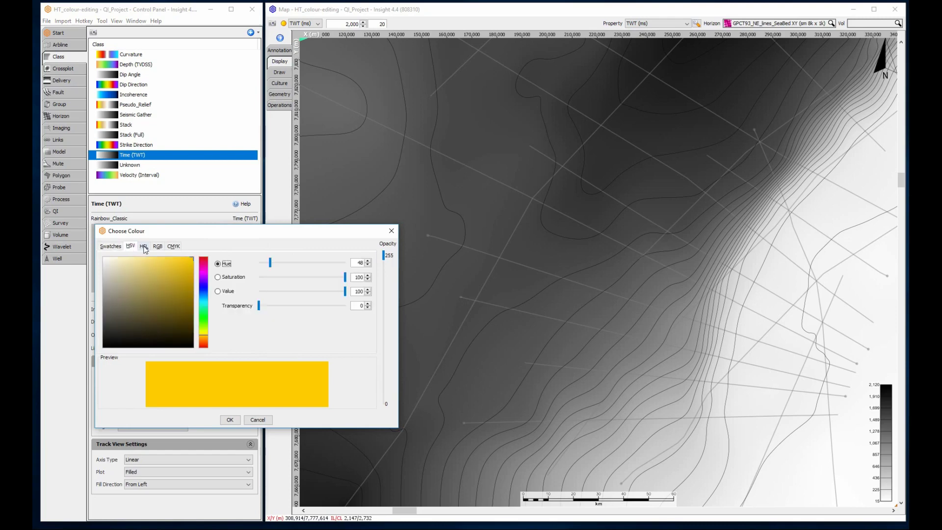
pyautogui.click(144, 246)
pyautogui.click(157, 246)
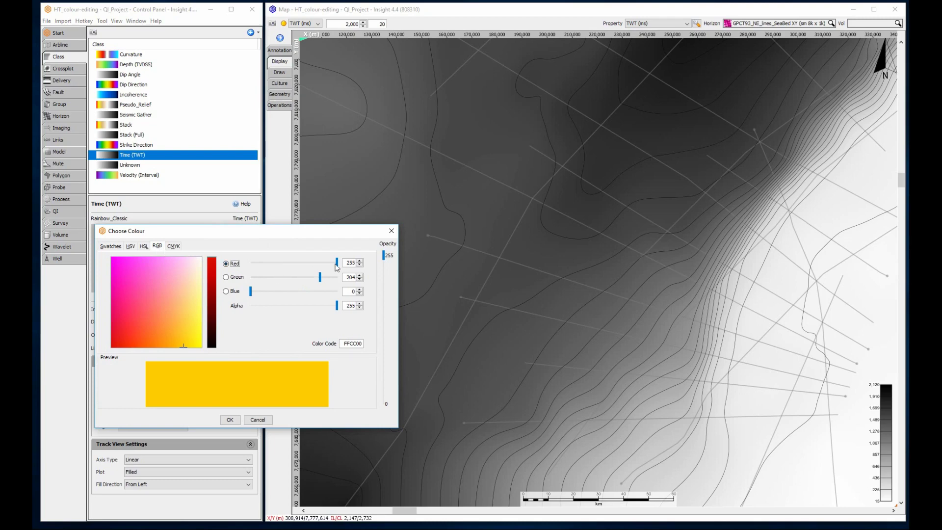
pyautogui.moveTo(337, 265); pyautogui.dragTo(238, 264)
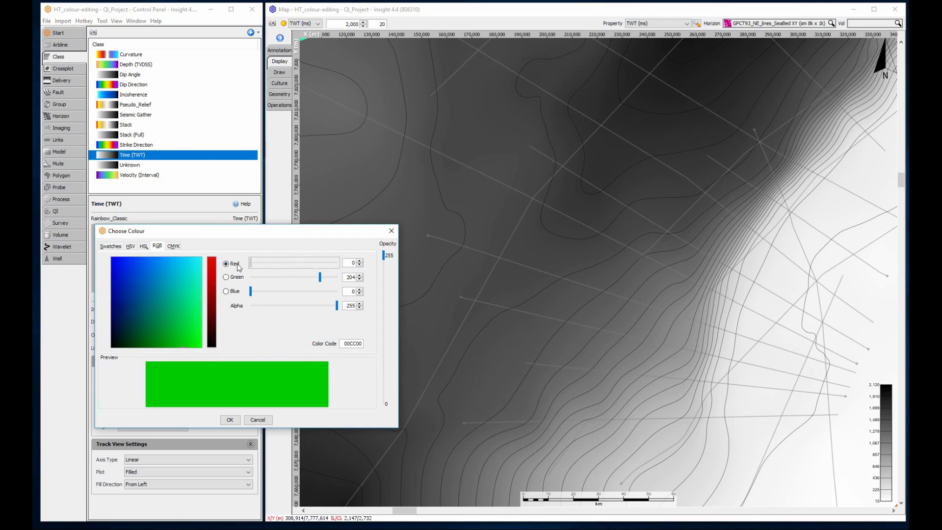
pyautogui.moveTo(320, 276); pyautogui.dragTo(302, 291)
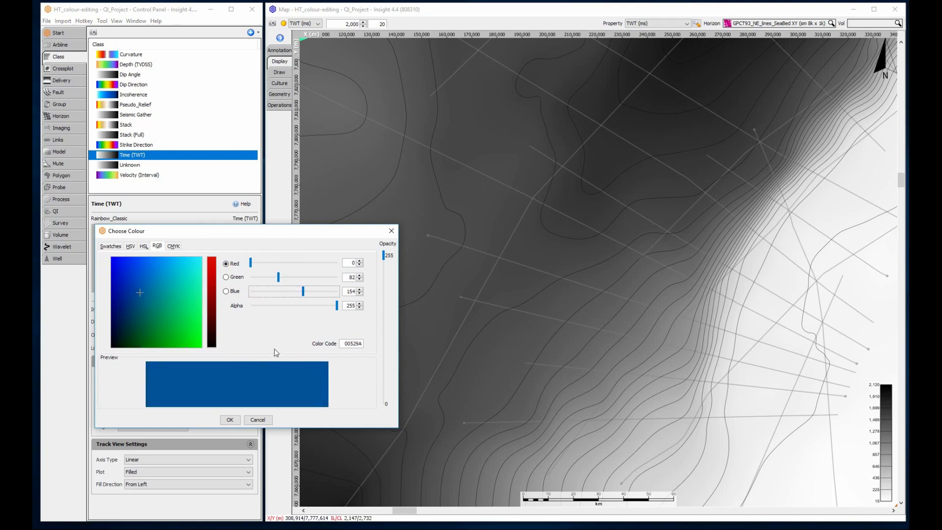
# Apply the dark blue, then brighten the top stop's blue by raising its green
pyautogui.click(230, 420)
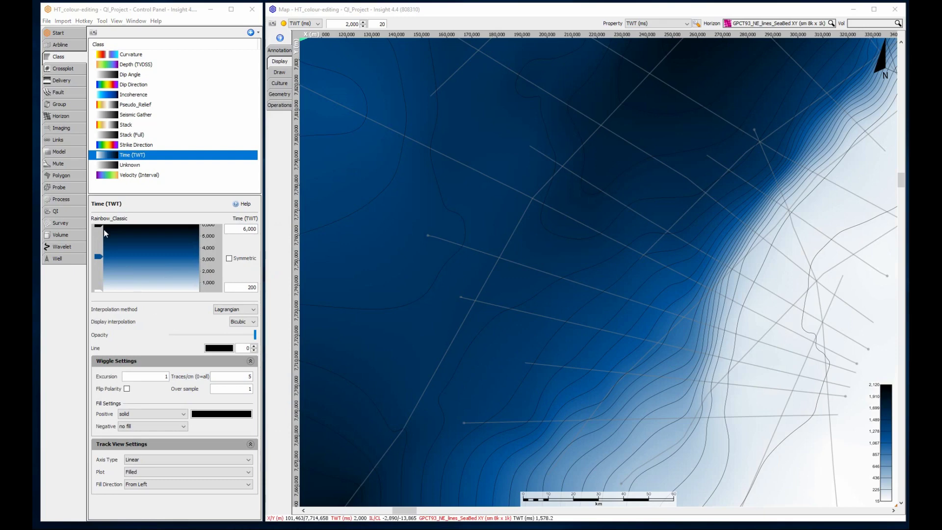
pyautogui.doubleClick(100, 226)
pyautogui.click(158, 246)
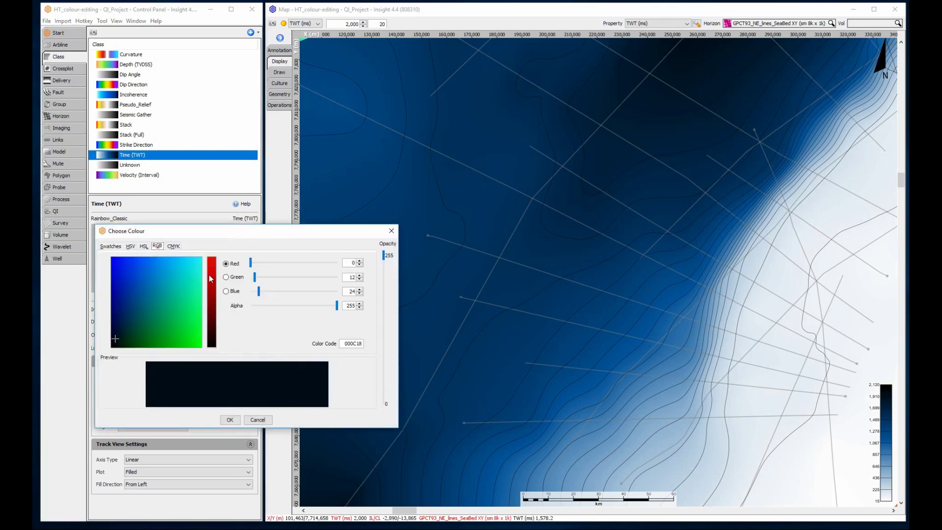
pyautogui.moveTo(254, 277); pyautogui.dragTo(318, 294)
pyautogui.click(229, 420)
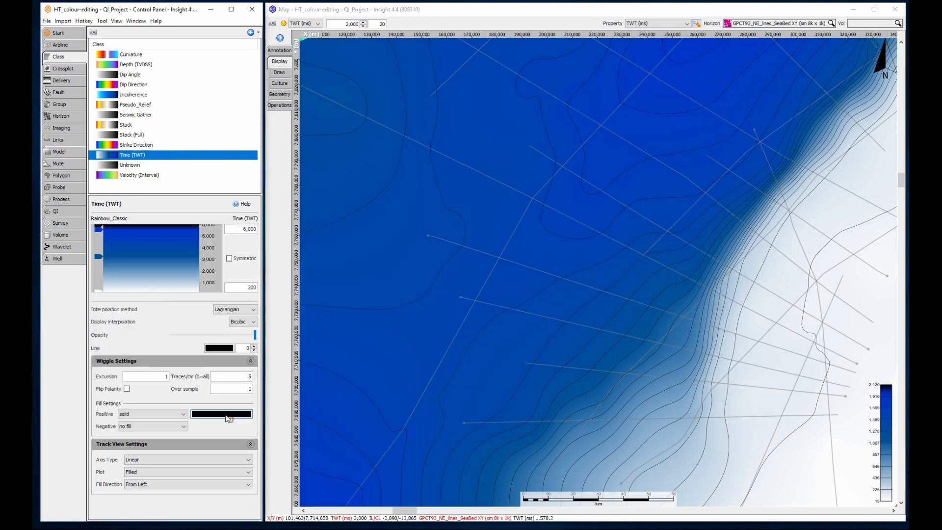
# Recolour the next stops light teal-blue and green using the RGB sliders
pyautogui.click(103, 241)
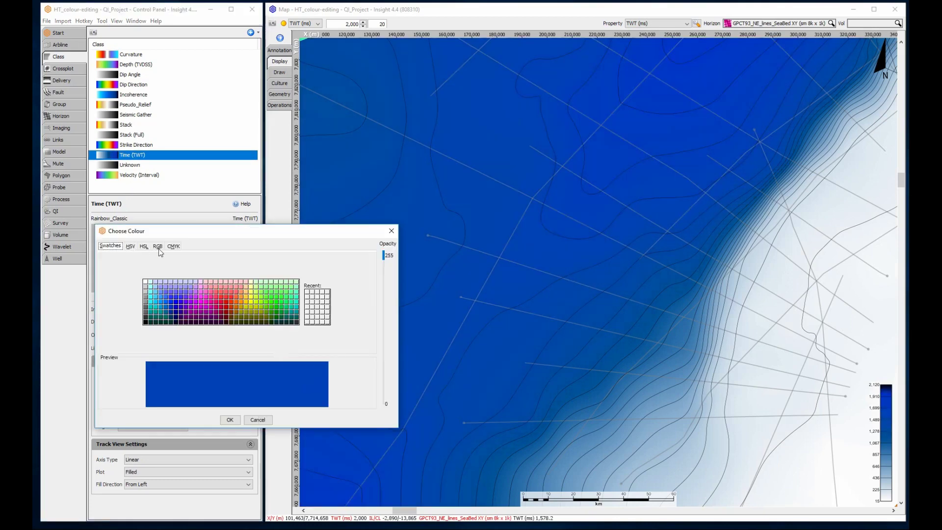
pyautogui.click(158, 246)
pyautogui.moveTo(250, 264); pyautogui.dragTo(324, 294)
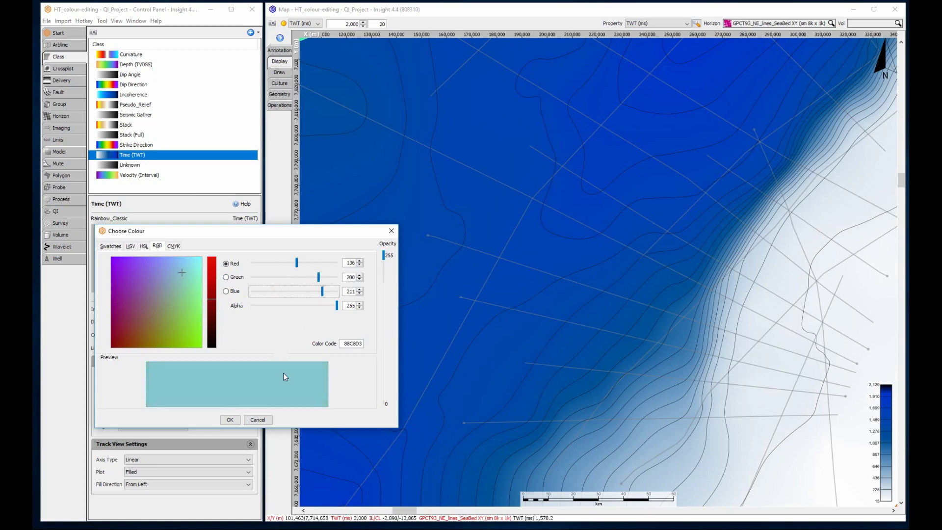
pyautogui.click(230, 419)
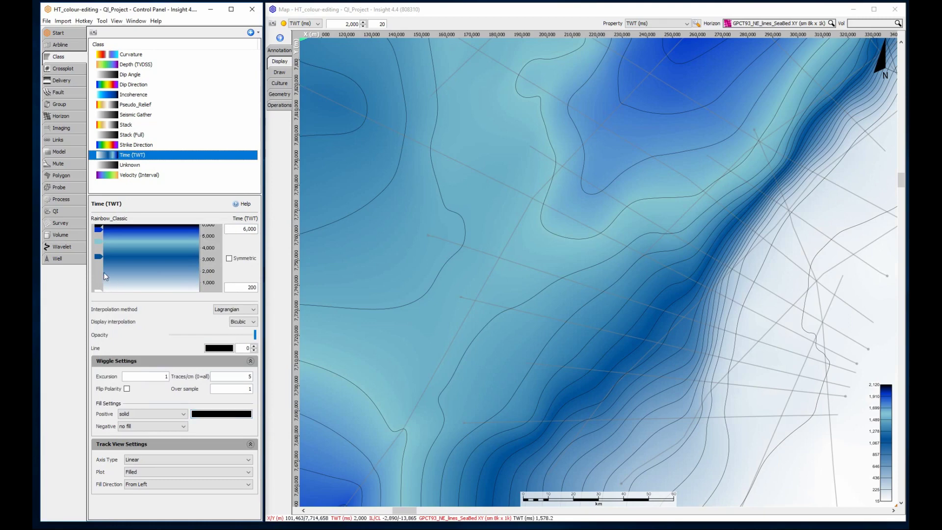
pyautogui.click(157, 246)
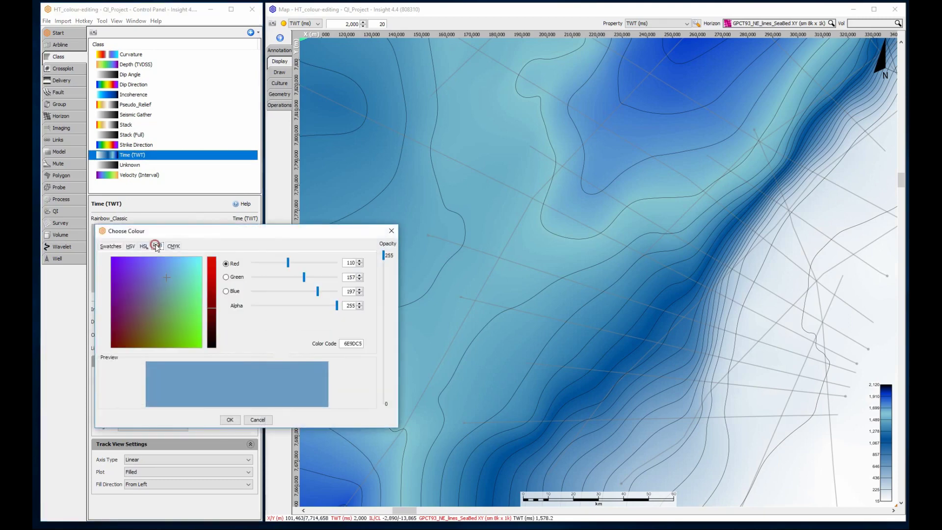
pyautogui.moveTo(289, 264); pyautogui.dragTo(267, 264)
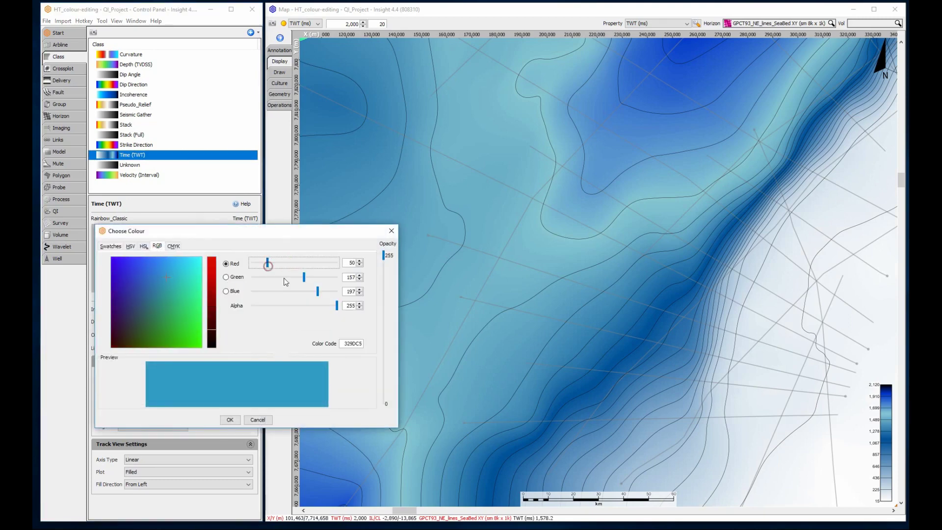
pyautogui.moveTo(318, 293); pyautogui.dragTo(249, 292)
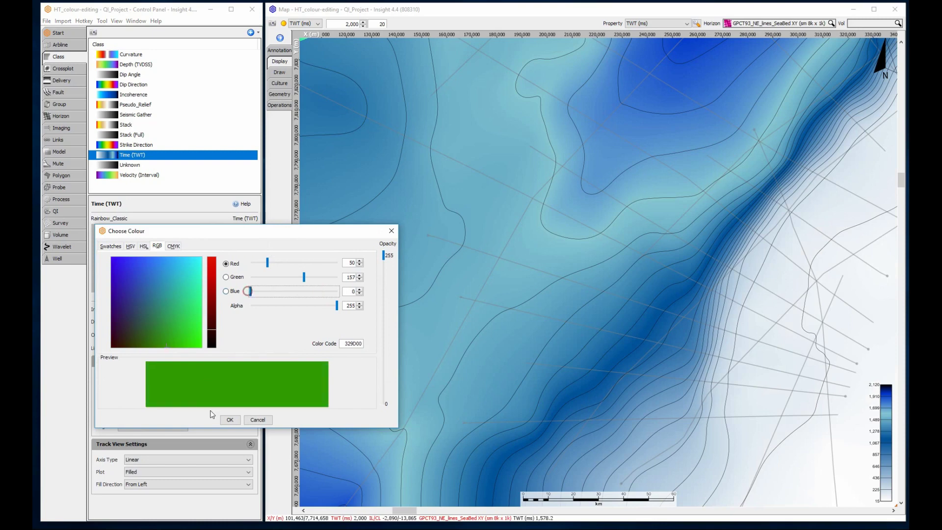
pyautogui.click(230, 419)
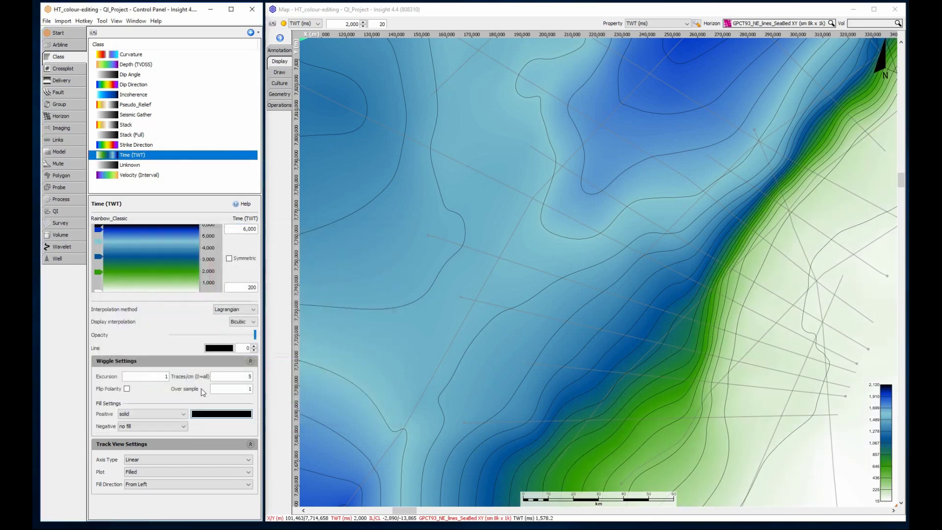
# Set the bottom stop to pure yellow with red at full
pyautogui.doubleClick(99, 289)
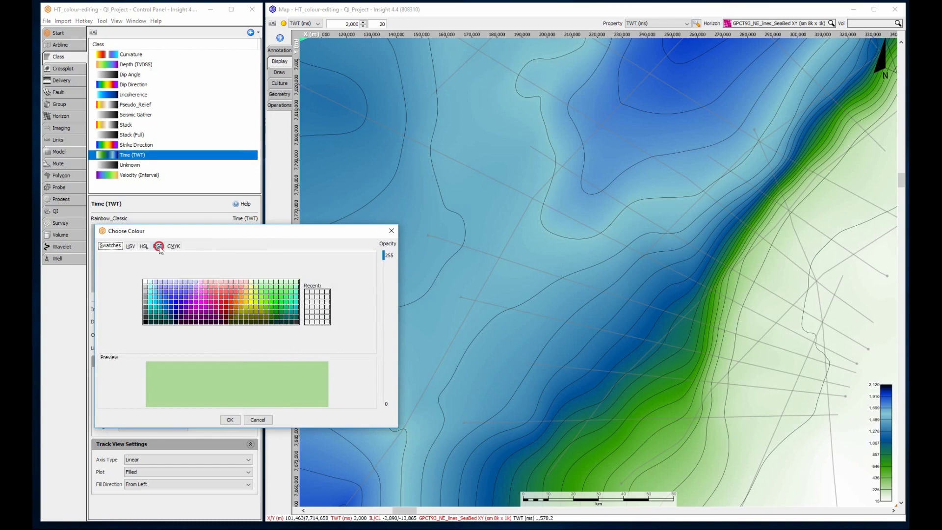
pyautogui.click(158, 247)
pyautogui.moveTo(310, 263); pyautogui.dragTo(242, 297)
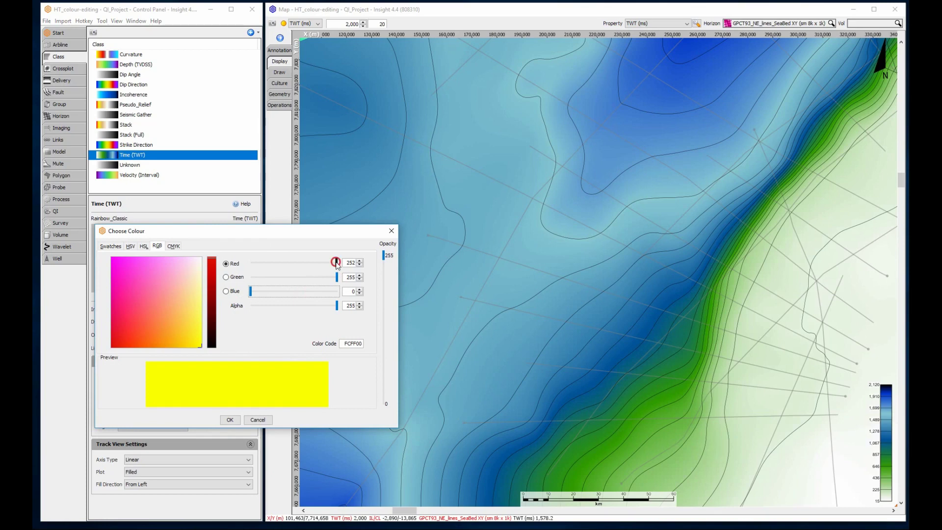
pyautogui.moveTo(336, 263); pyautogui.dragTo(340, 263)
pyautogui.click(238, 420)
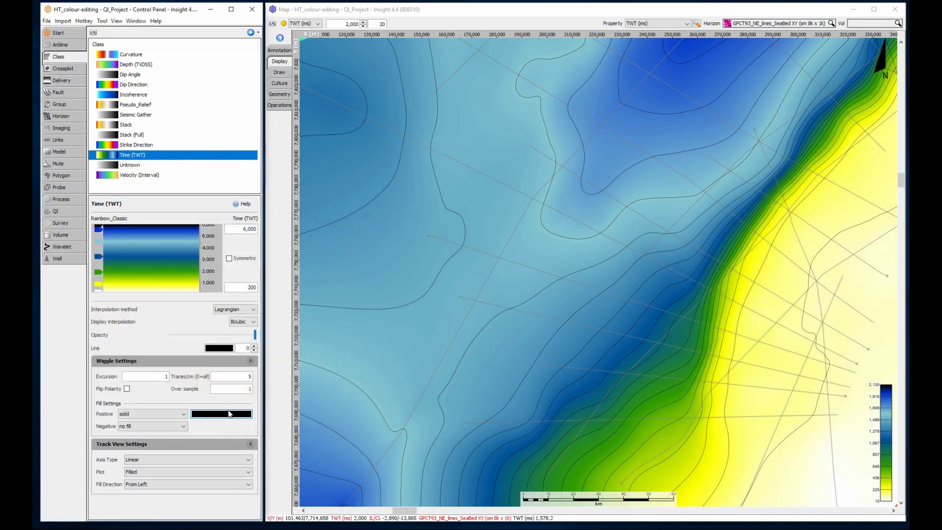
# Add a new bottom stop and make it red by removing green and blue
pyautogui.click(97, 292)
pyautogui.doubleClick(98, 293)
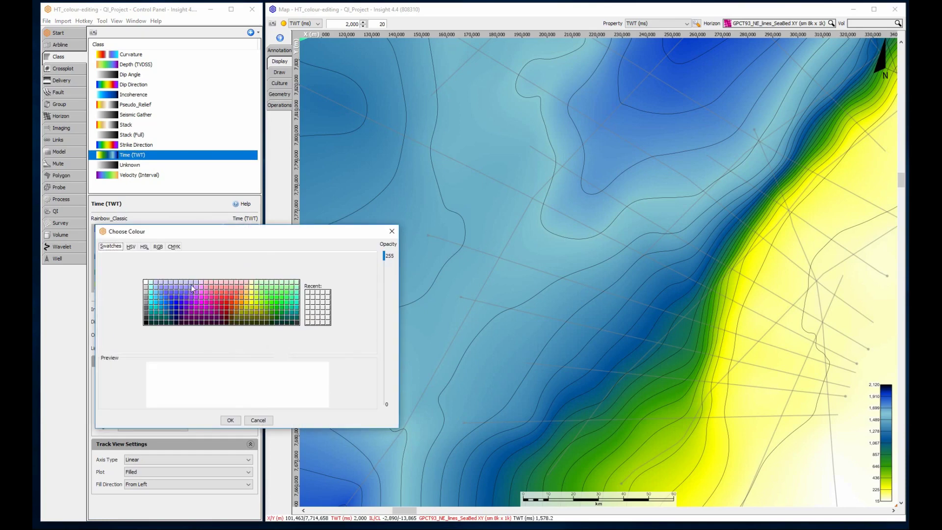
pyautogui.click(158, 247)
pyautogui.moveTo(335, 277); pyautogui.dragTo(242, 285)
pyautogui.moveTo(335, 292); pyautogui.dragTo(235, 294)
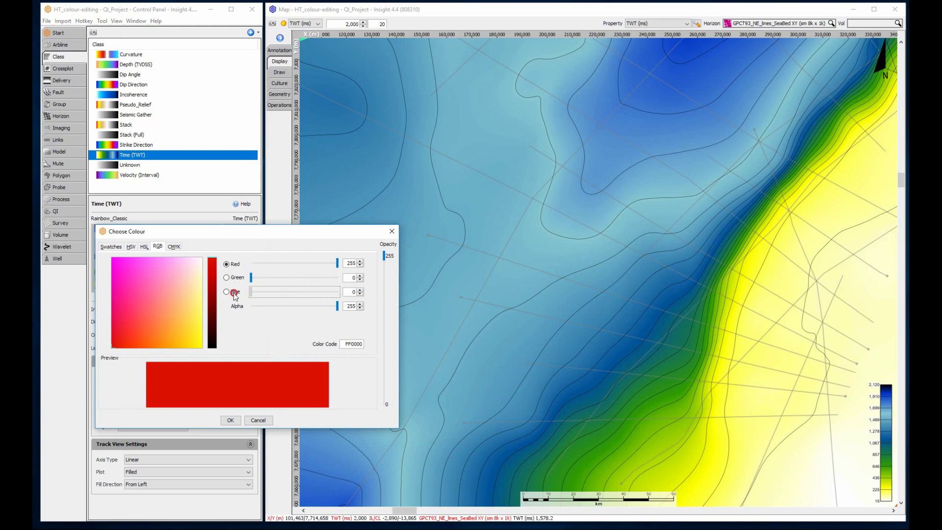
pyautogui.click(230, 420)
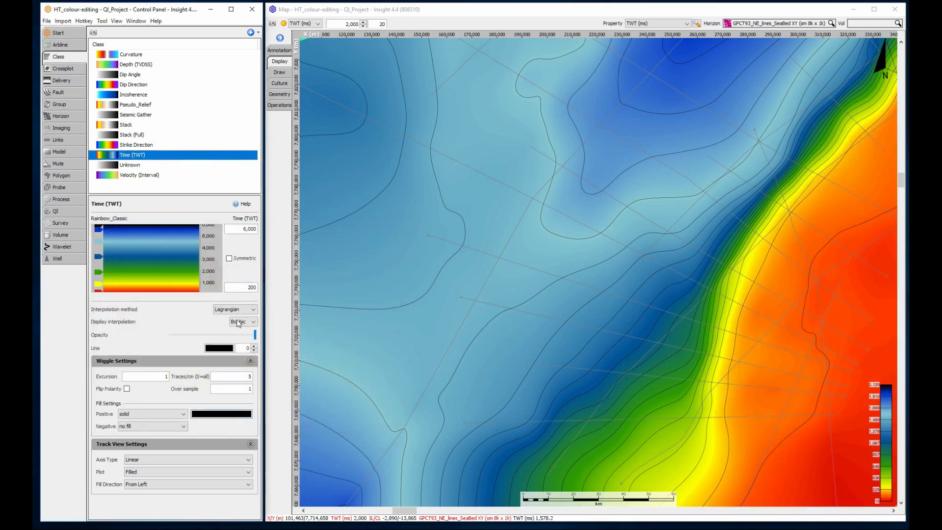
# Export the Time (TWT) colour bar as Custom_rainbow, then disable its editing
pyautogui.rightClick(142, 261)
pyautogui.click(165, 287)
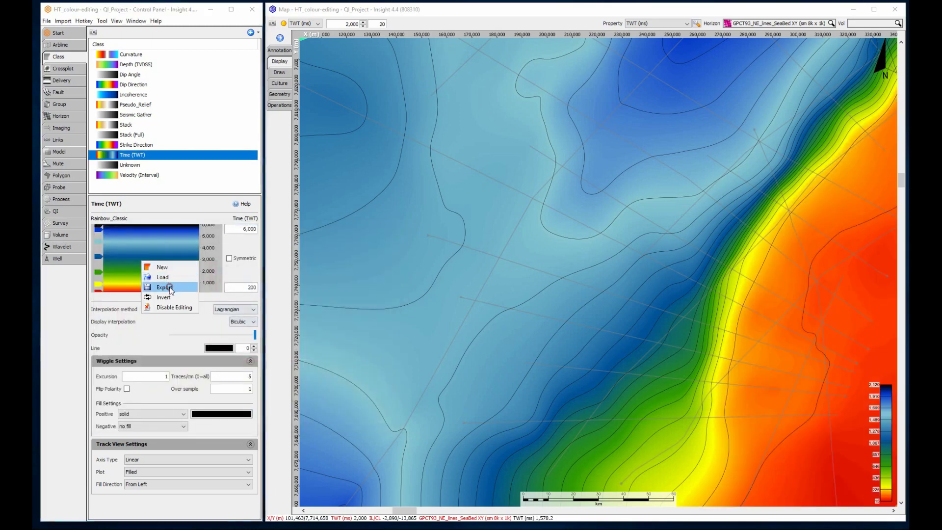
pyautogui.write('Custo')
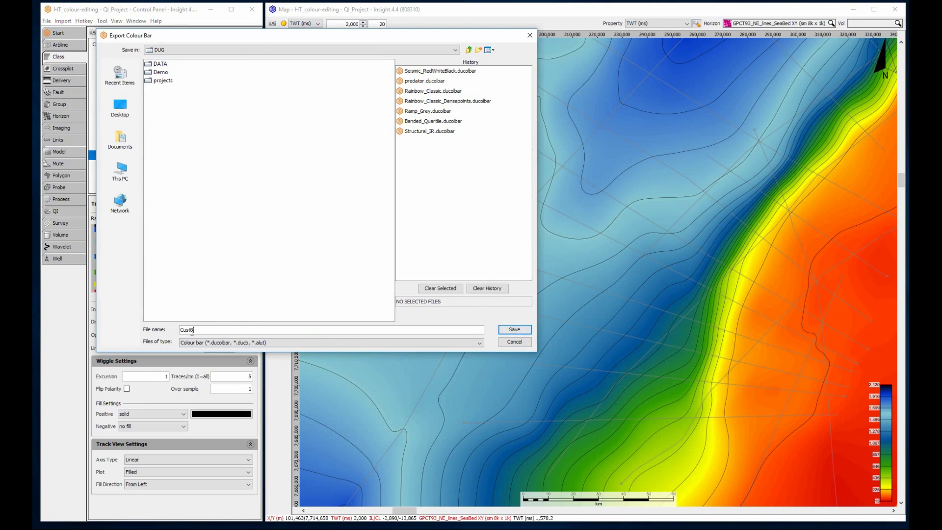
pyautogui.write('m_rainbow')
pyautogui.press('Return')
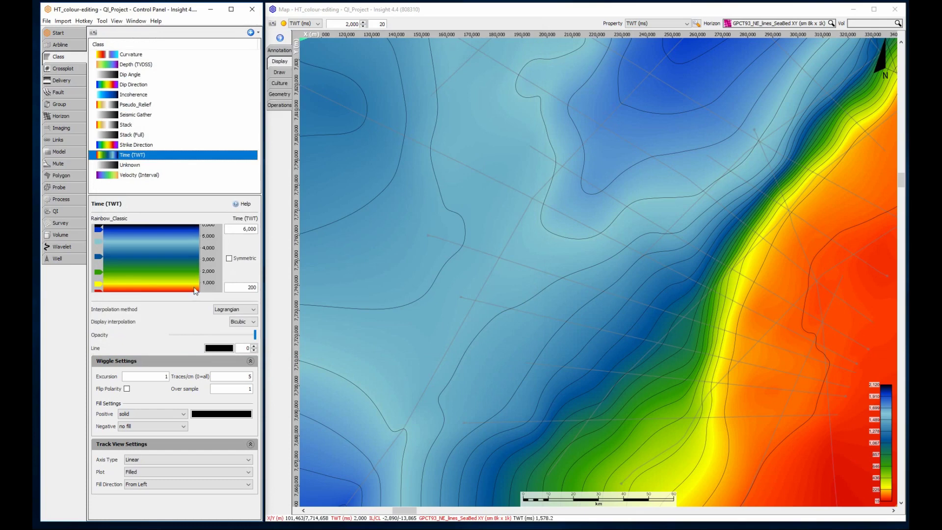
pyautogui.rightClick(182, 269)
pyautogui.click(195, 318)
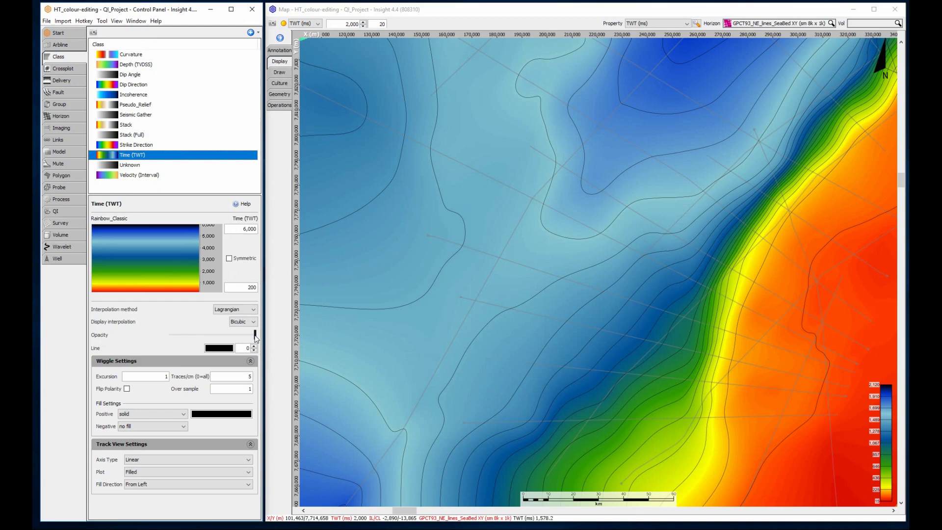
# Adjust Time (TWT) opacity, select the Australia-gravitymap culture layer, and collapse the Culture panel
pyautogui.moveTo(254, 335)
pyautogui.mouseDown()
pyautogui.moveTo(170, 339)
pyautogui.moveTo(266, 337)
pyautogui.mouseUp()
pyautogui.click(276, 340)
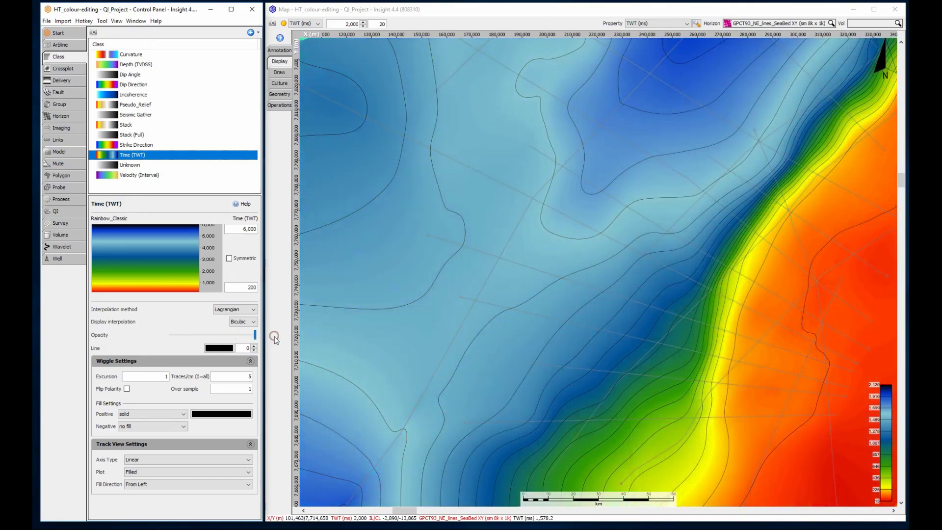
pyautogui.click(283, 84)
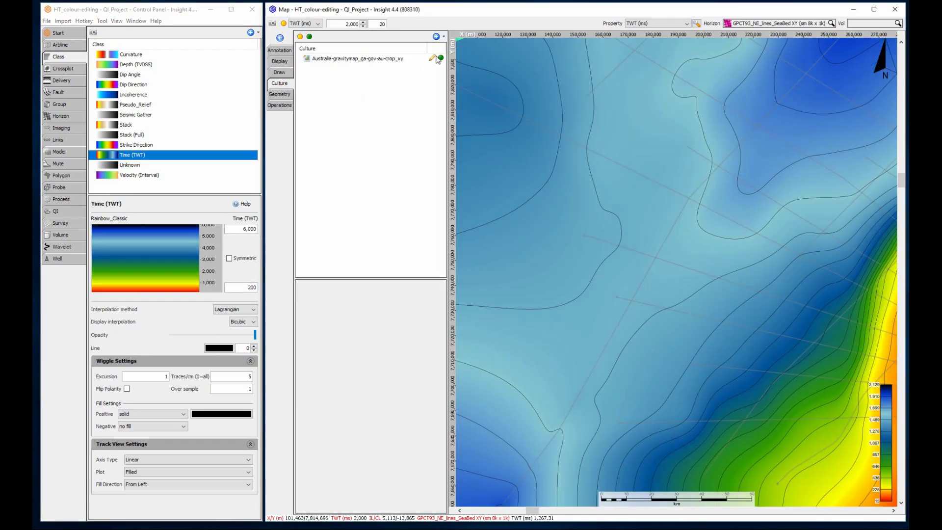
pyautogui.click(440, 59)
pyautogui.click(281, 85)
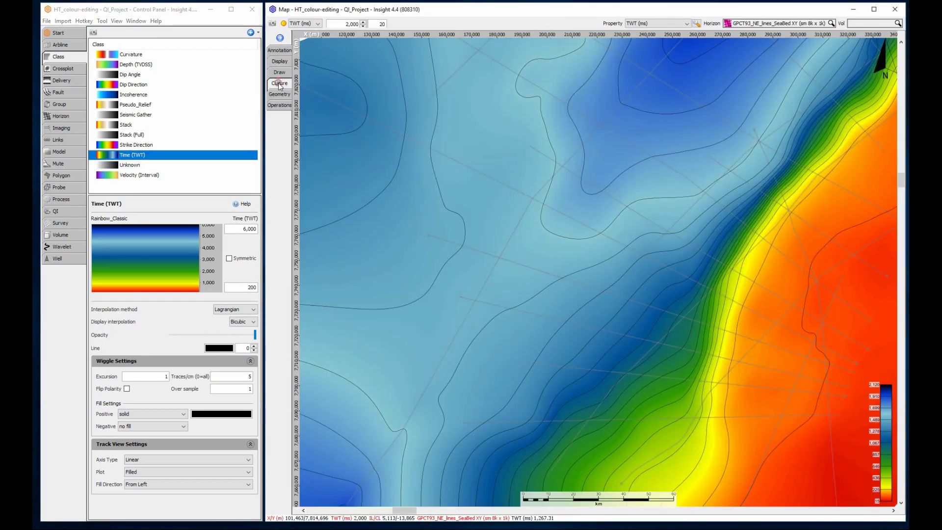
# Enable colour bar editing and set the light-blue stop's opacity to 0
pyautogui.rightClick(177, 252)
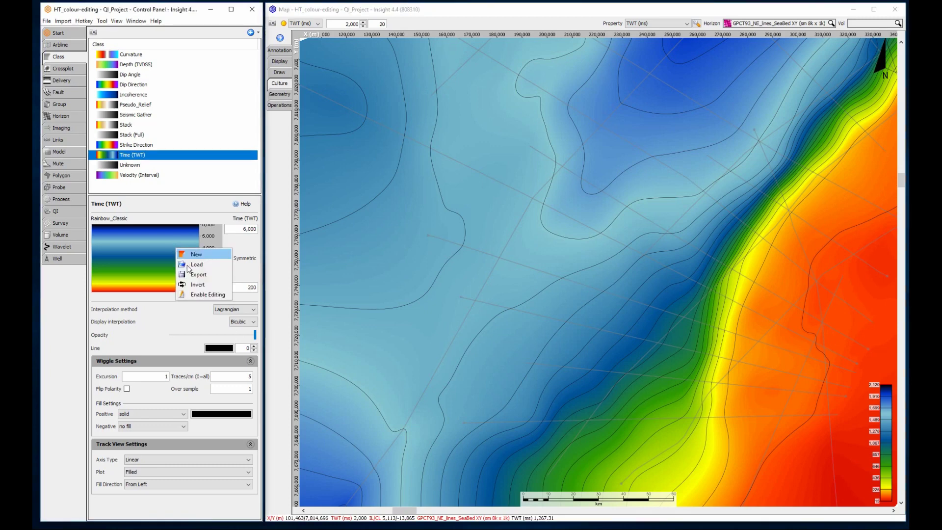
pyautogui.click(196, 296)
pyautogui.doubleClick(99, 242)
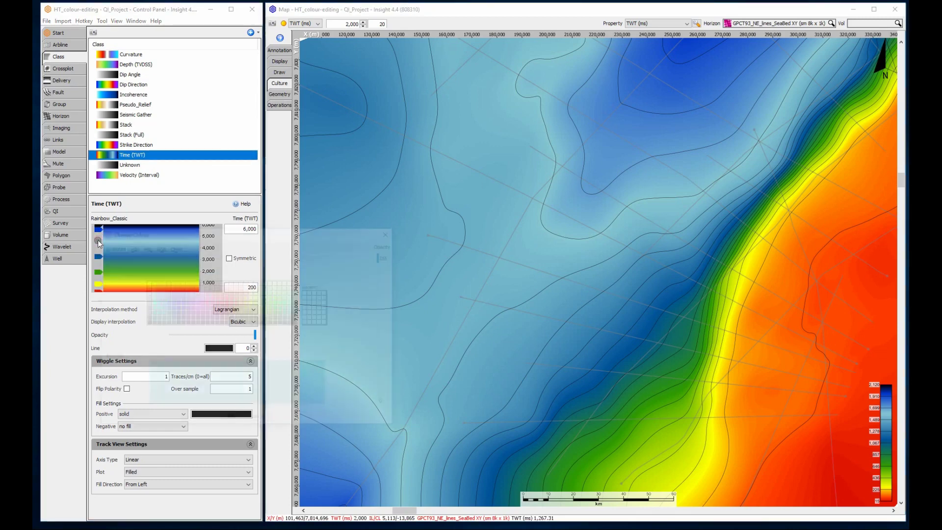
pyautogui.moveTo(384, 256); pyautogui.dragTo(393, 410)
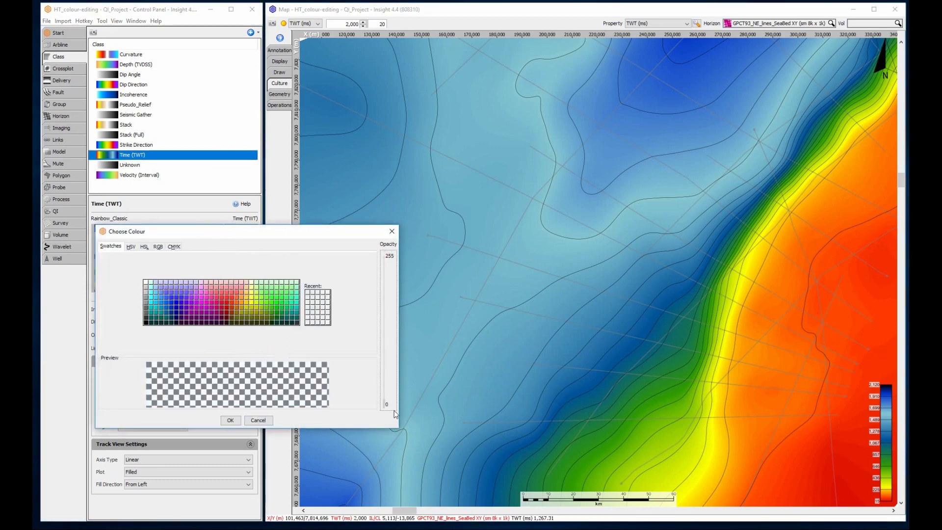
pyautogui.click(227, 421)
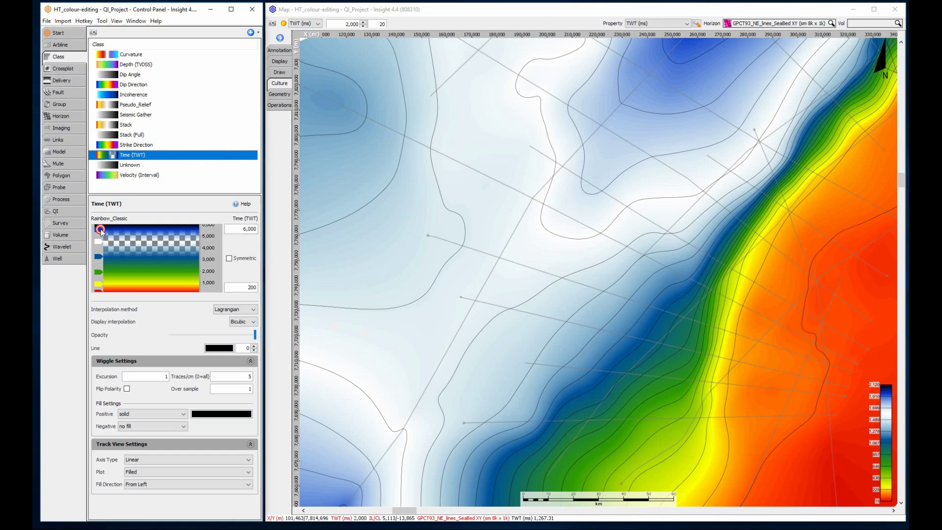
# Set the top blue and black stops to 0 opacity as well
pyautogui.doubleClick(101, 228)
pyautogui.moveTo(384, 256); pyautogui.dragTo(385, 403)
pyautogui.click(230, 421)
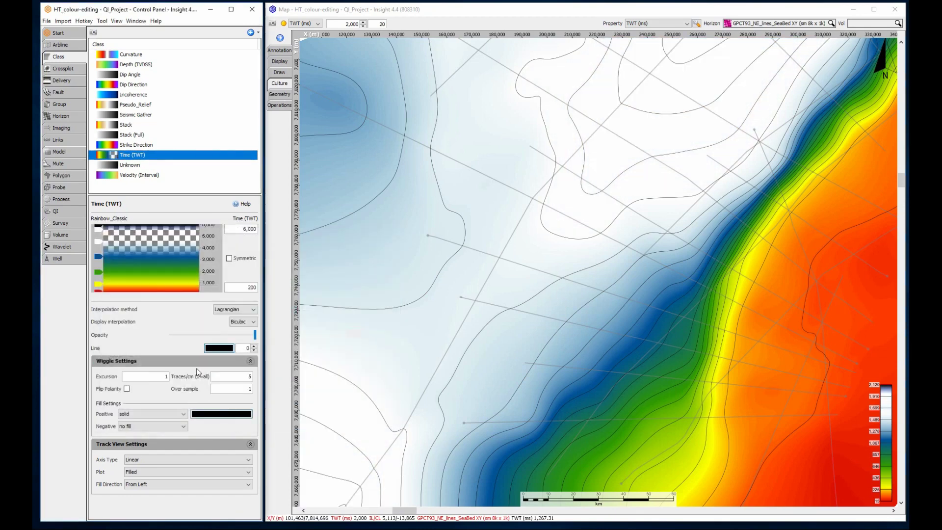
pyautogui.doubleClick(101, 229)
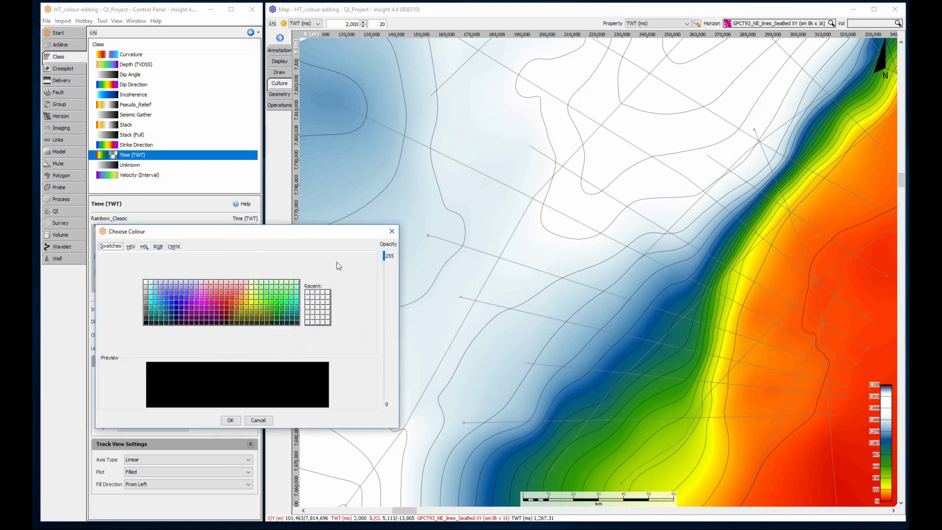
pyautogui.moveTo(384, 255); pyautogui.dragTo(384, 403)
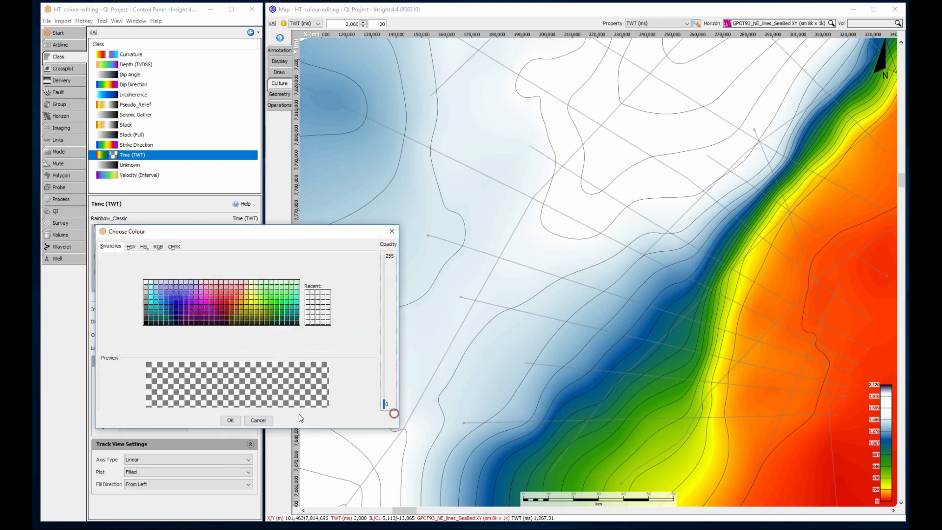
pyautogui.click(230, 420)
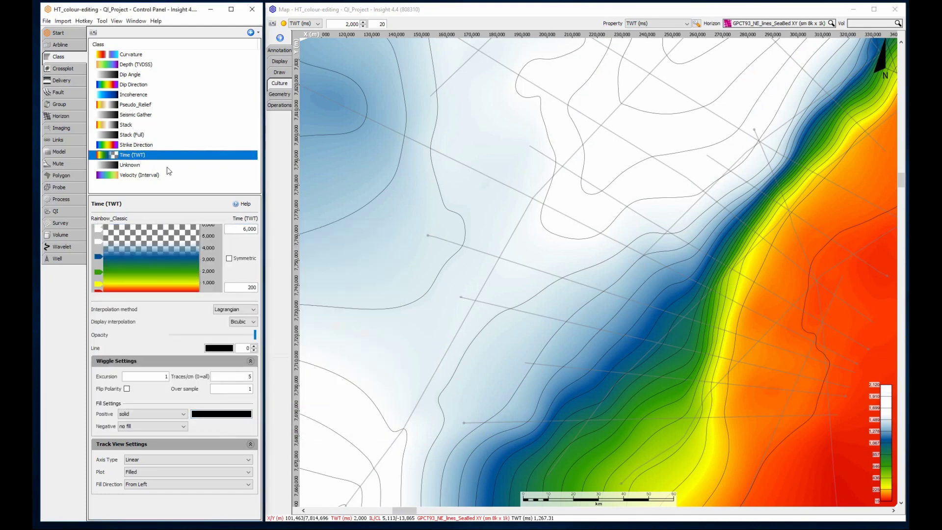
# Switch to the 3D View and orbit the horizon surface
pyautogui.click(135, 21)
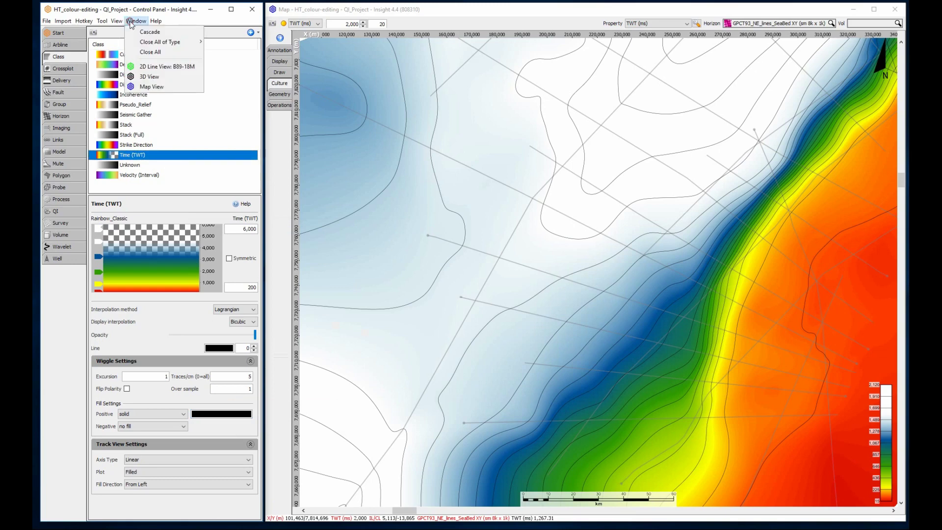
pyautogui.click(138, 76)
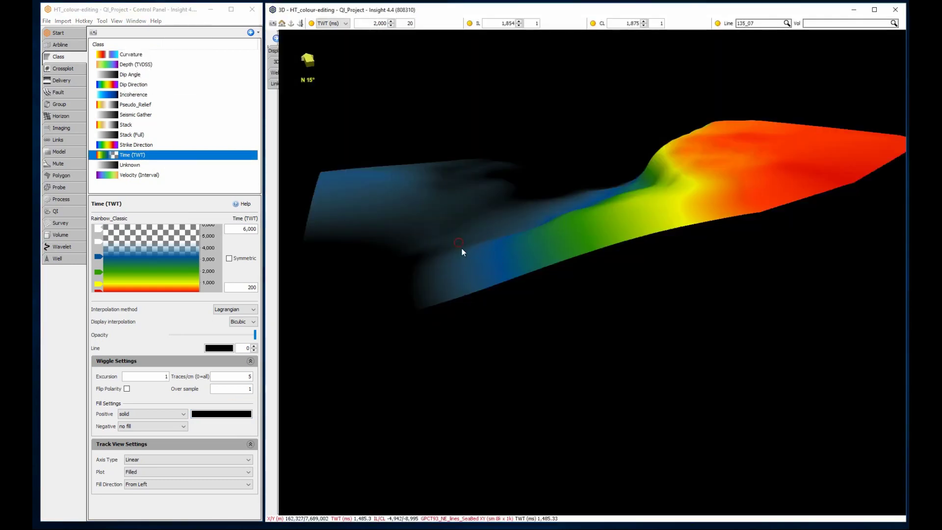
pyautogui.moveTo(508, 280); pyautogui.dragTo(457, 273)
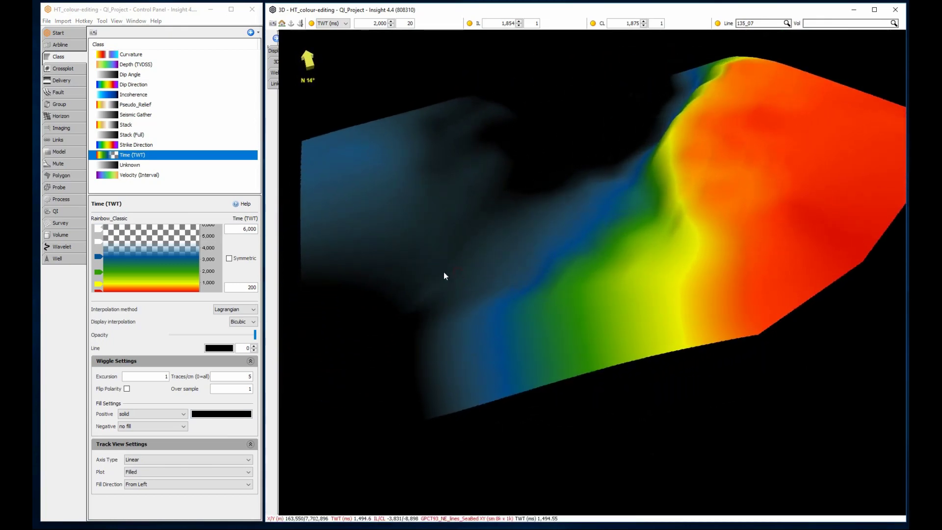
# Set the bottom red stop's opacity to 0 and orbit to view from the northeast
pyautogui.doubleClick(97, 290)
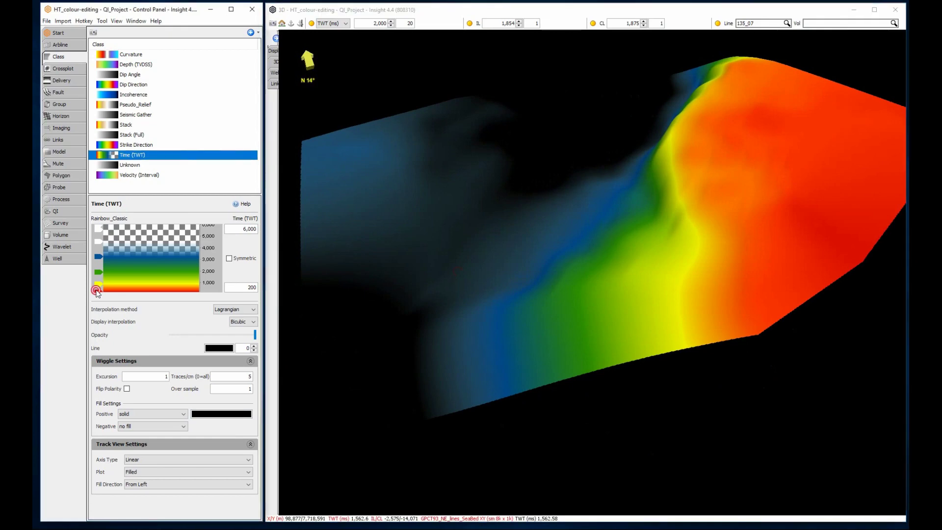
pyautogui.moveTo(384, 258); pyautogui.dragTo(387, 405)
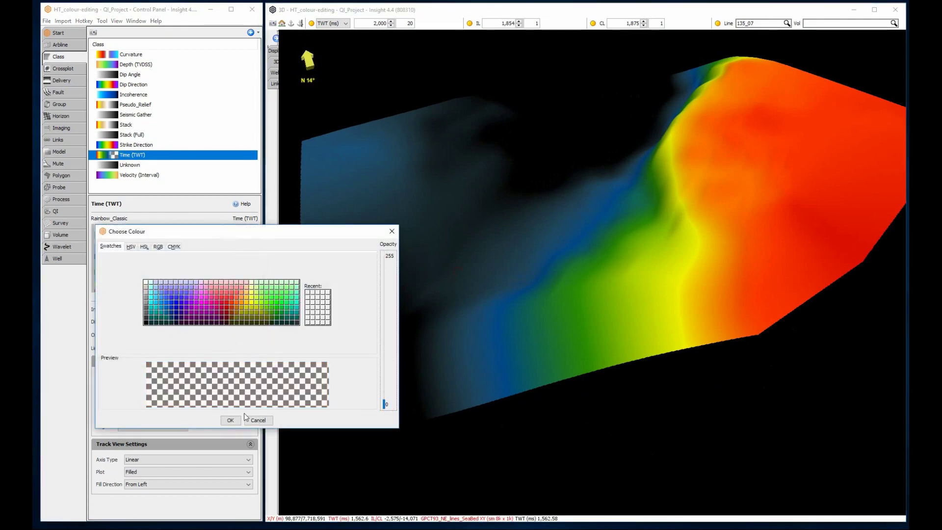
pyautogui.click(229, 420)
pyautogui.moveTo(369, 328); pyautogui.dragTo(421, 325)
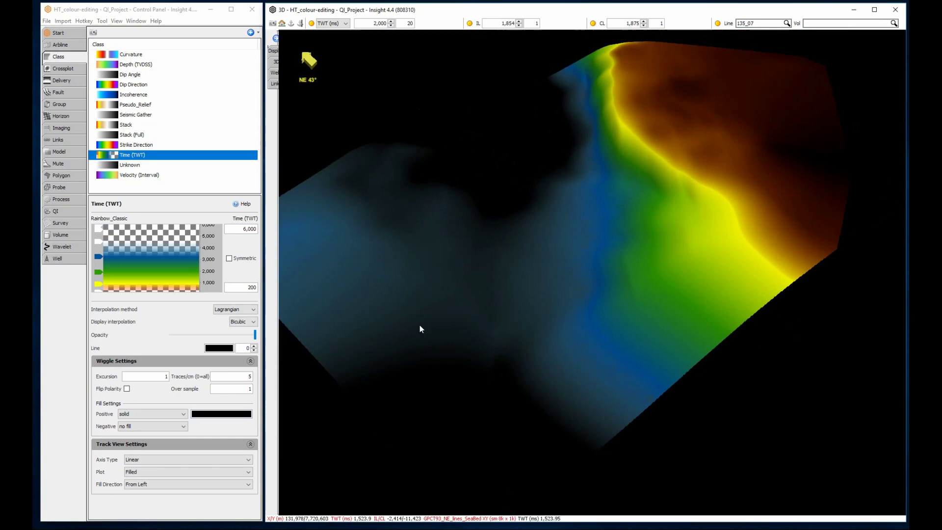
# Reload the saved Custom_rainbow.ducolbar colour bar onto the Time (TWT) class
pyautogui.rightClick(106, 243)
pyautogui.click(121, 258)
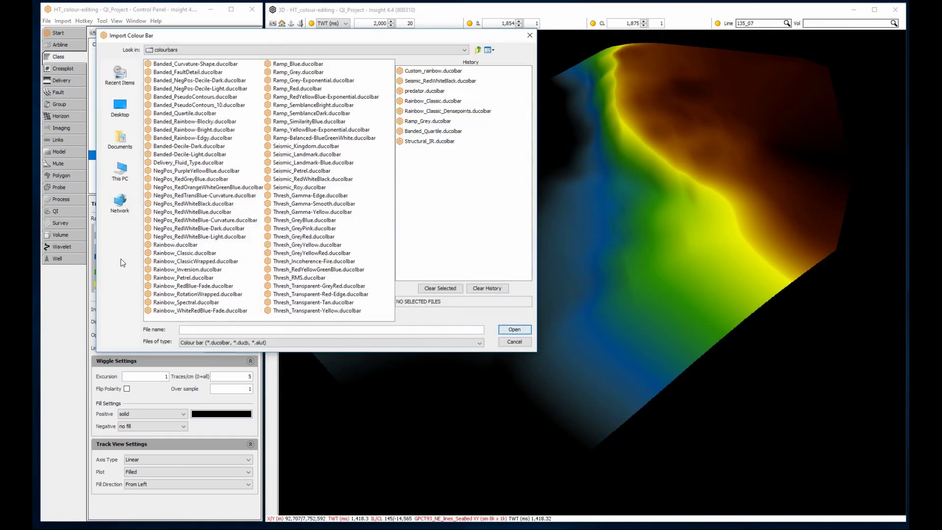
pyautogui.click(410, 71)
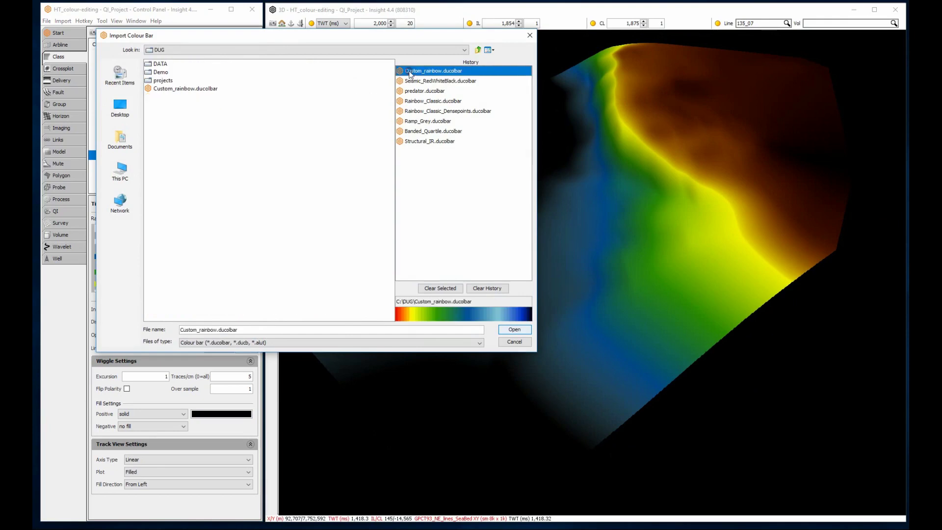
pyautogui.click(510, 329)
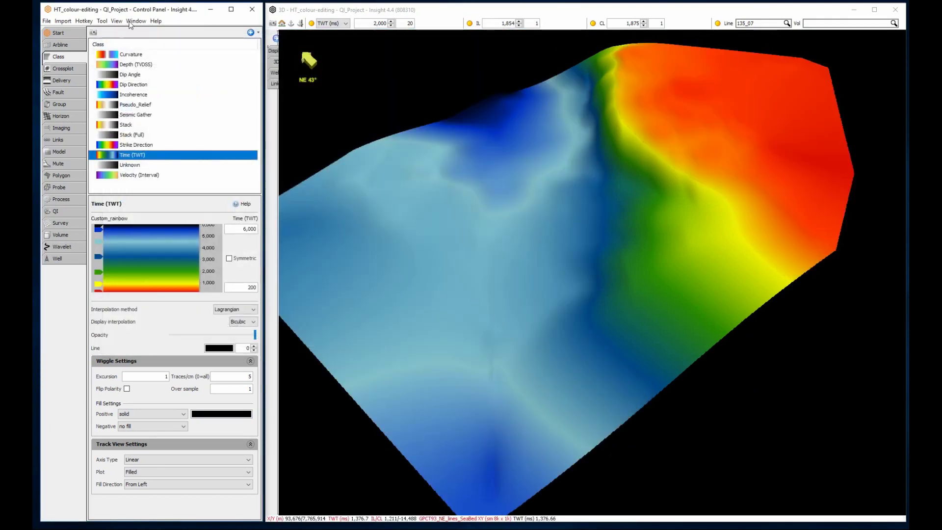
# Back in the Map View, apply the Rainbow_Classic_Densepoints.ducolbar colour bar to the map
pyautogui.click(136, 21)
pyautogui.click(145, 87)
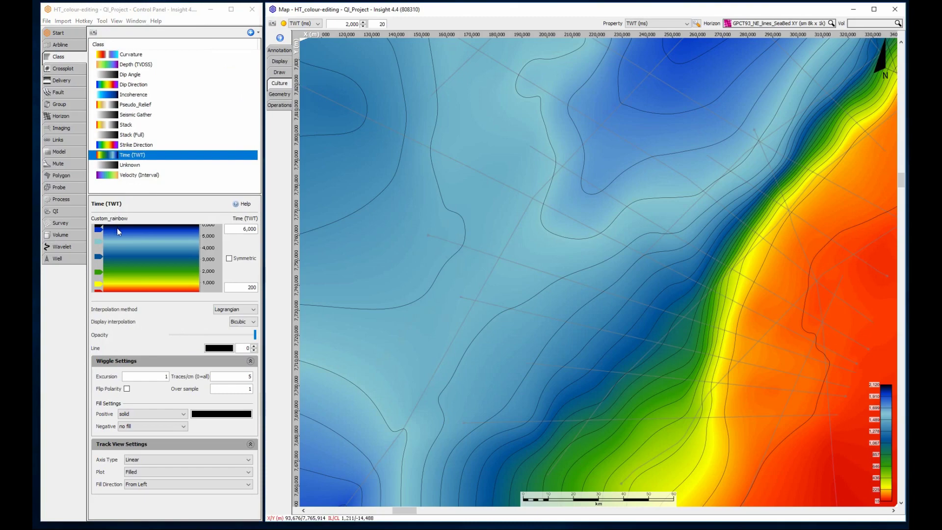
pyautogui.rightClick(117, 235)
pyautogui.click(130, 253)
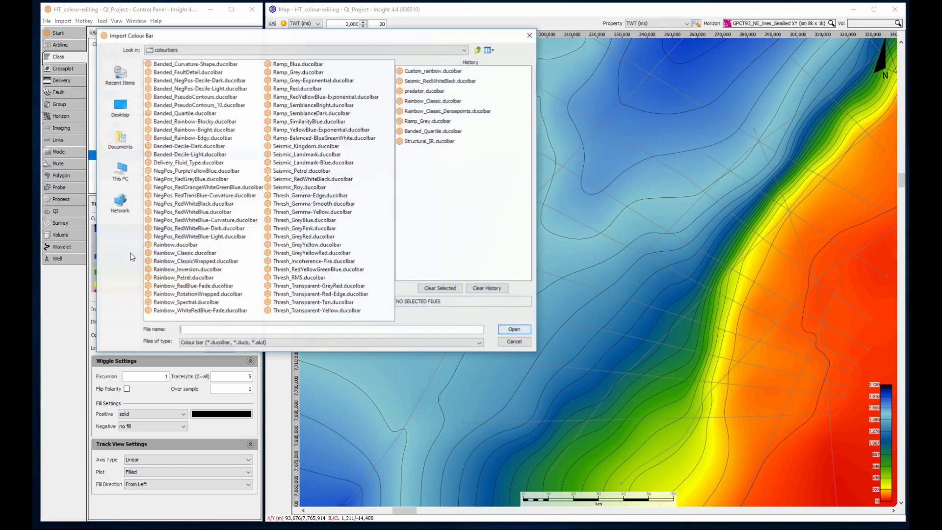
pyautogui.click(436, 111)
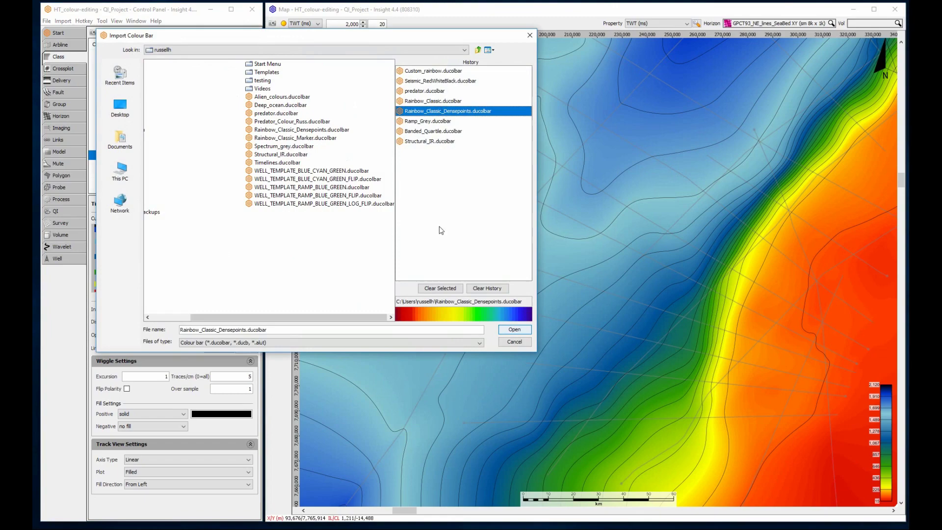
pyautogui.click(508, 329)
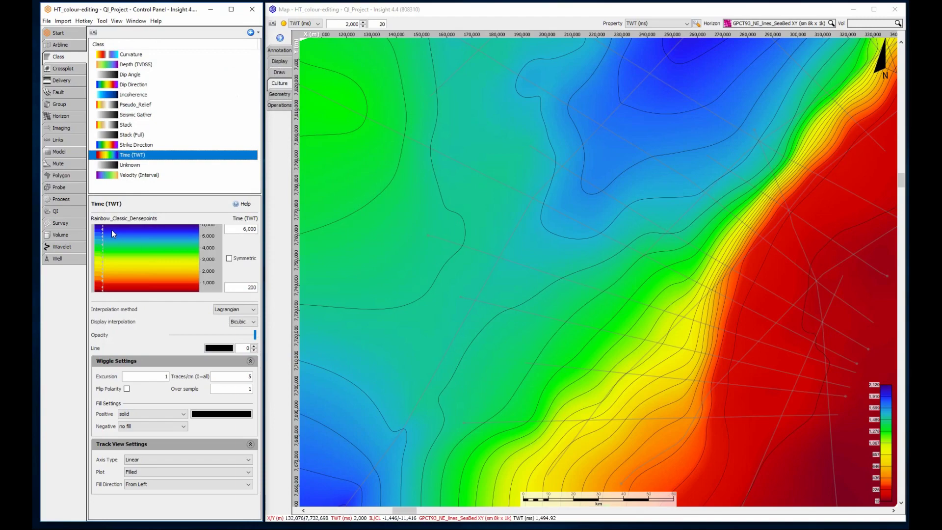
# Turn the top colour stop black, slide it down the bar, then finish colour bar editing
pyautogui.doubleClick(111, 230)
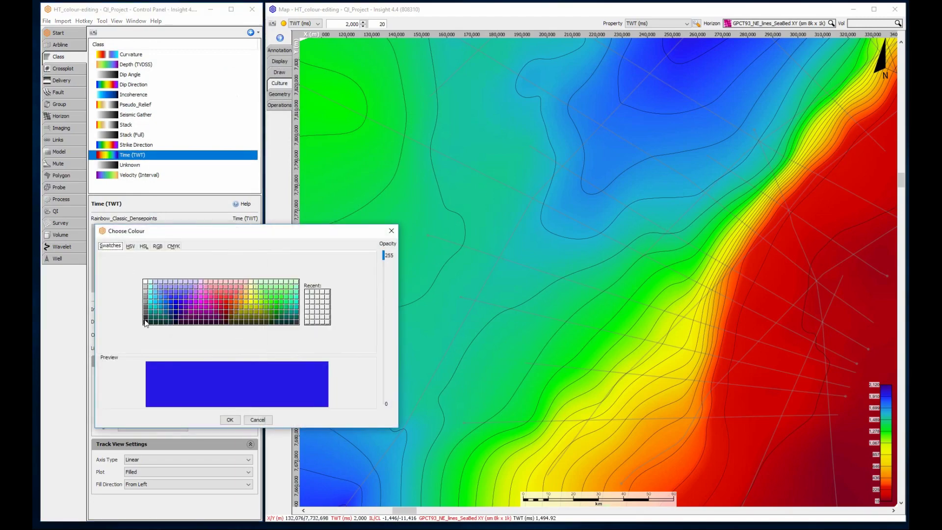
pyautogui.click(145, 322)
pyautogui.click(229, 420)
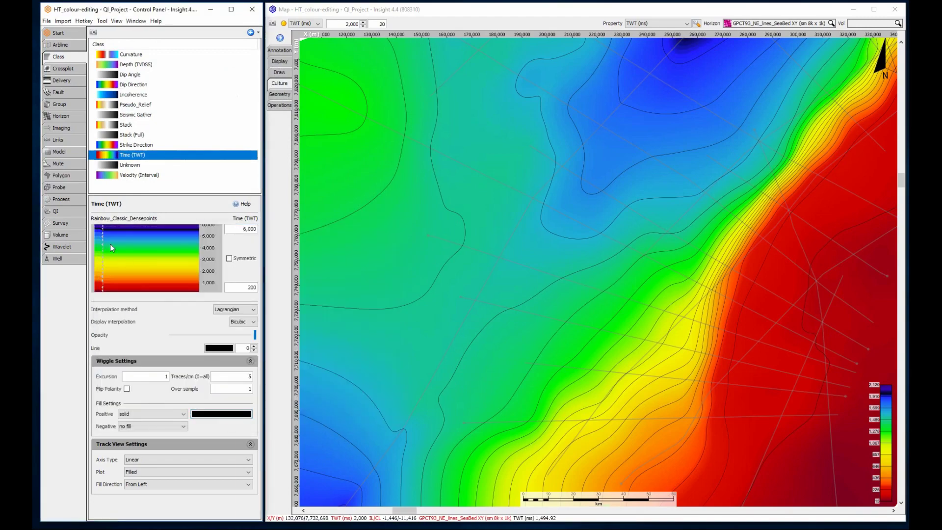
pyautogui.moveTo(102, 231); pyautogui.dragTo(98, 307)
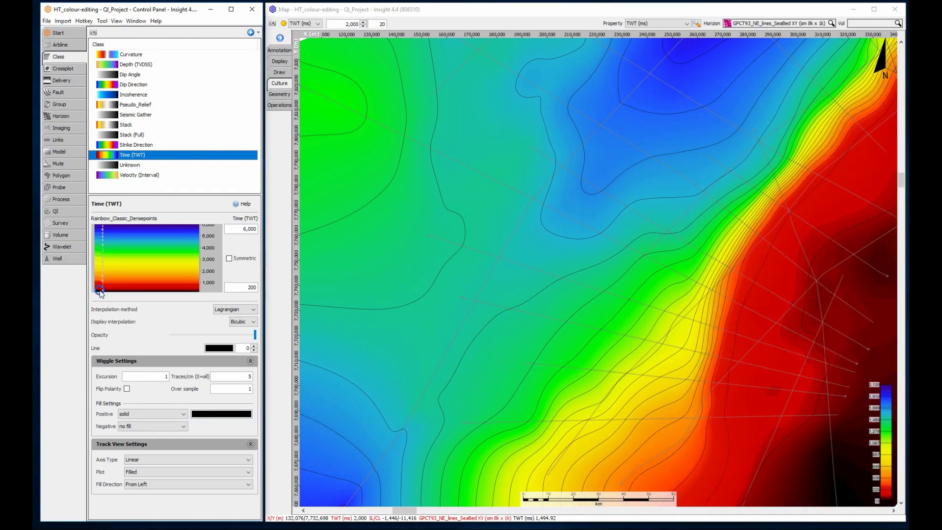
pyautogui.rightClick(117, 279)
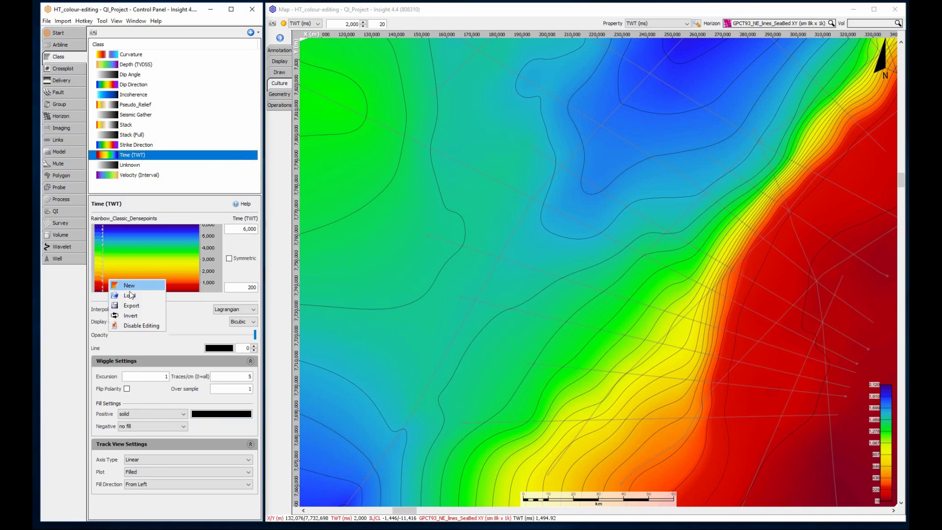
pyautogui.click(138, 326)
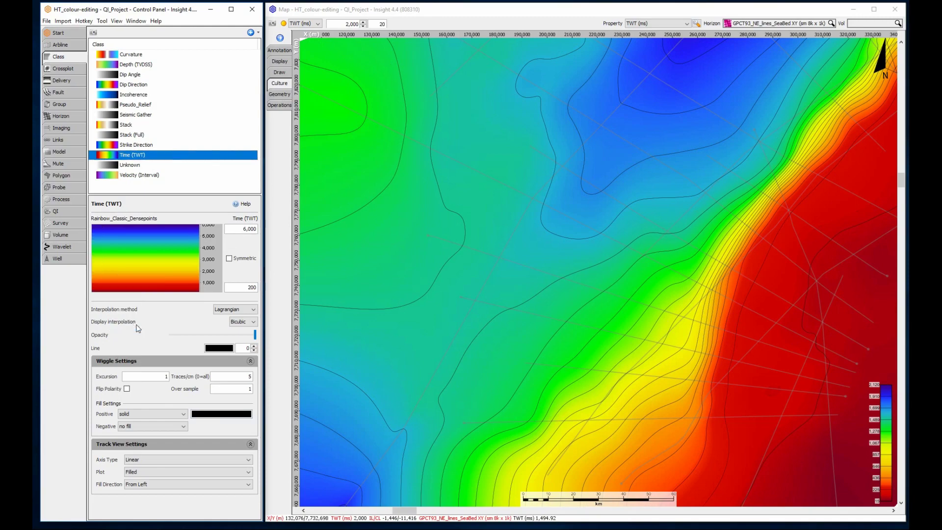